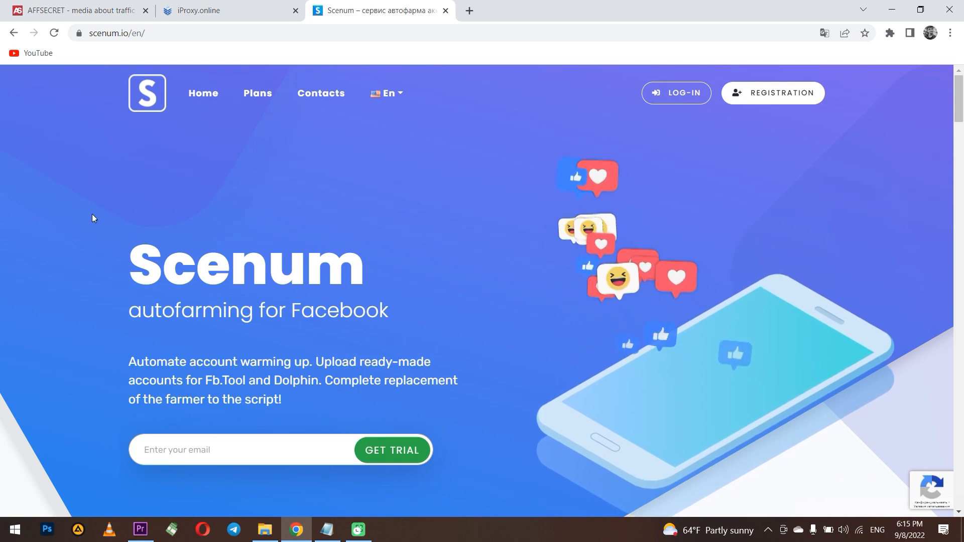
- Browse the scenum.io autofarming landing page, then open cabinet.scenum.io through LOG-IN
left_click_drag(130, 266, 360, 269)
left_click(360, 268)
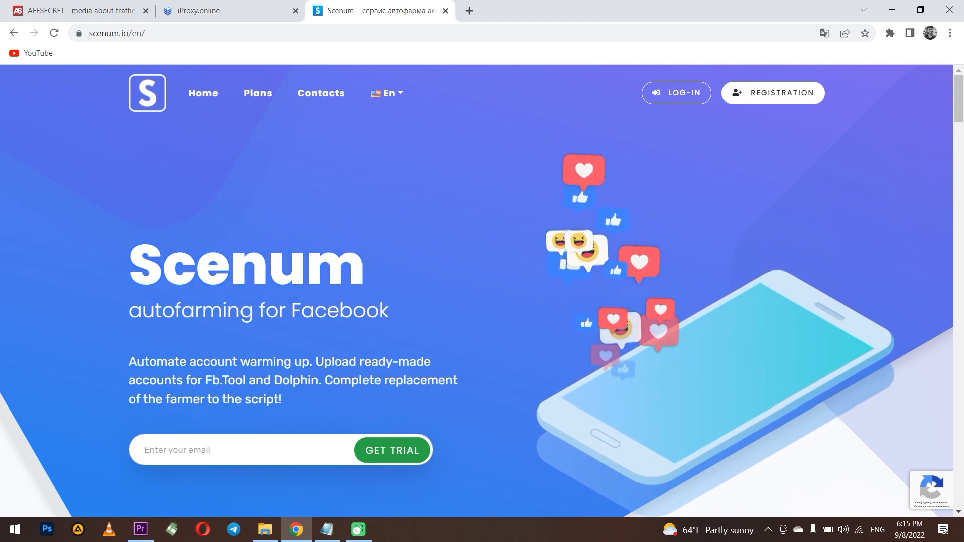
scroll(273, 293, "down", 1)
scroll(273, 293, "down", 15)
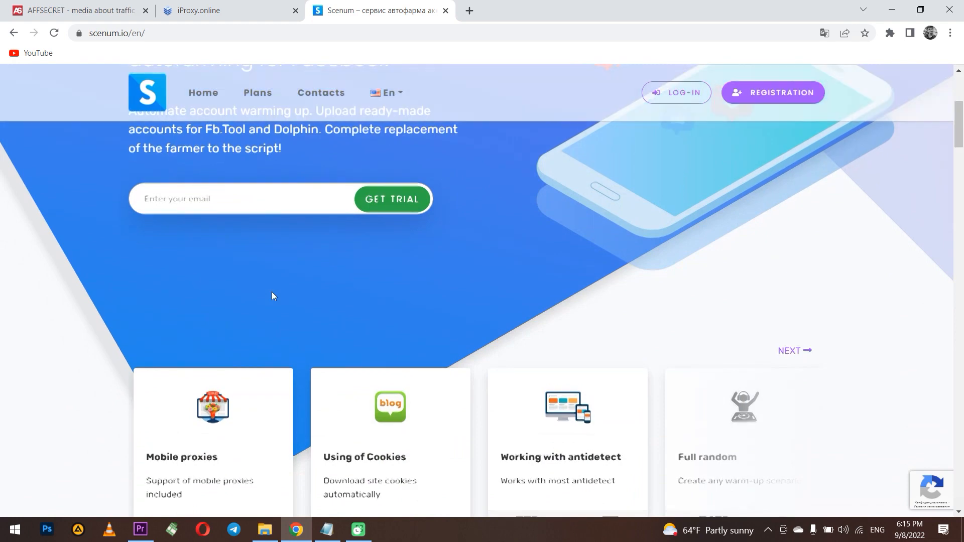
scroll(273, 296, "down", 20)
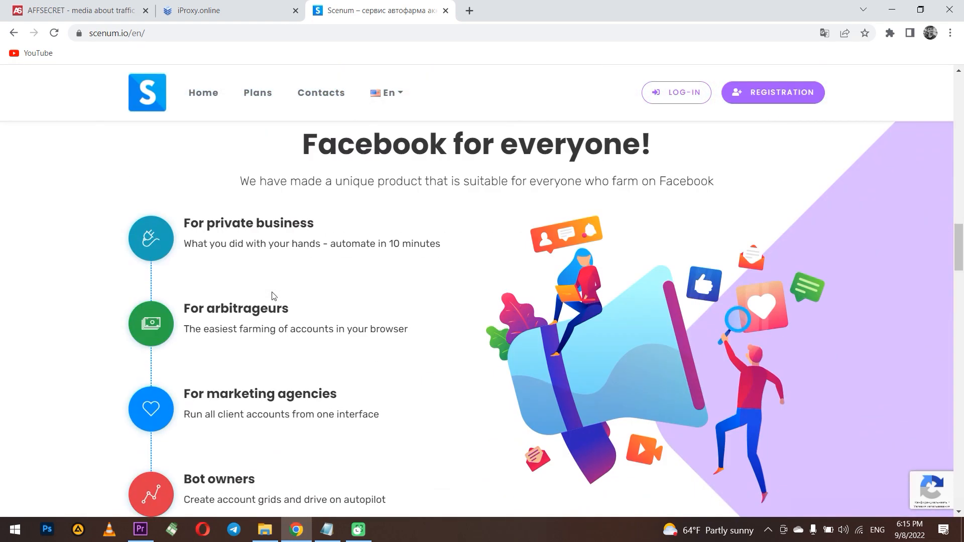
scroll(270, 299, "up", 6)
scroll(271, 300, "up", 20)
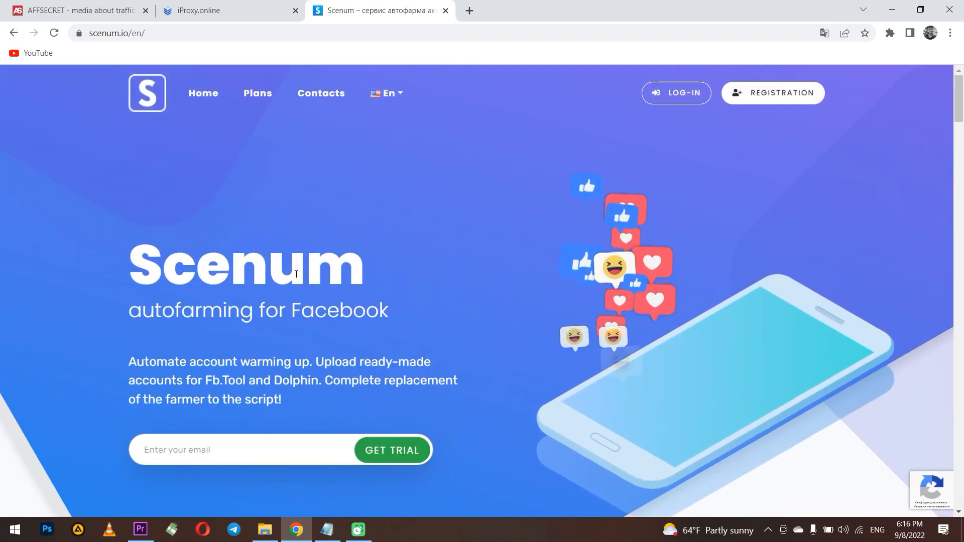
scroll(367, 300, "down", 1)
scroll(367, 300, "up", 1)
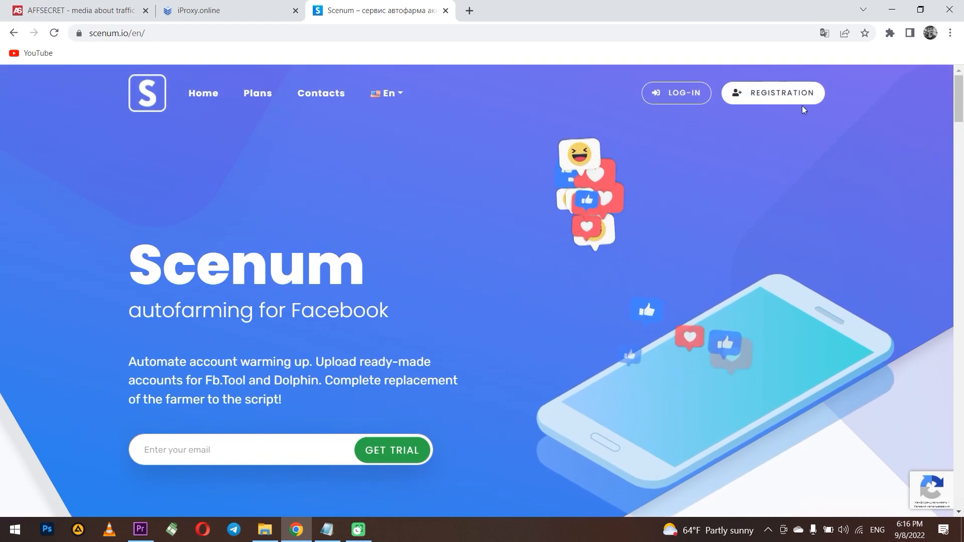
left_click(688, 98)
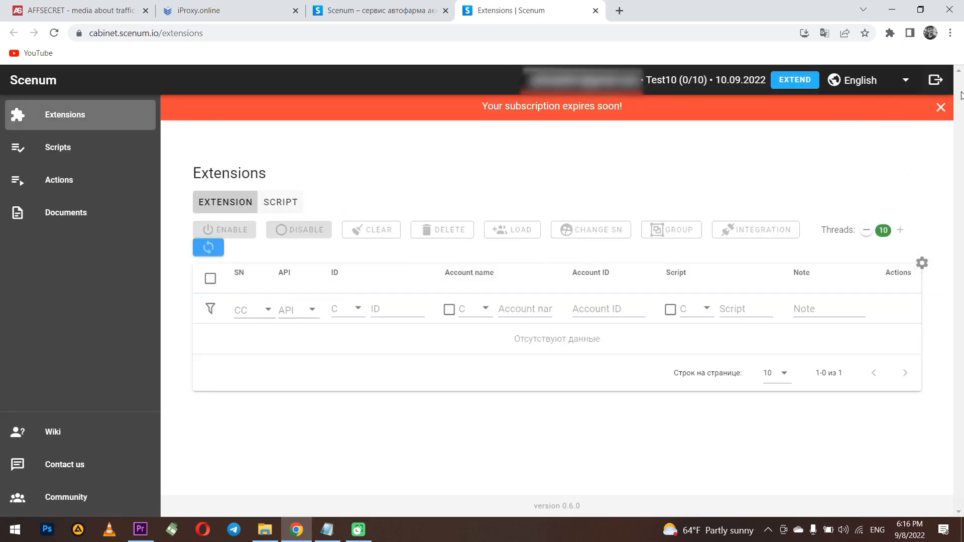
- Dismiss the subscription-expiry banner and compare the EXTENSION and SCRIPT table views
left_click(941, 107)
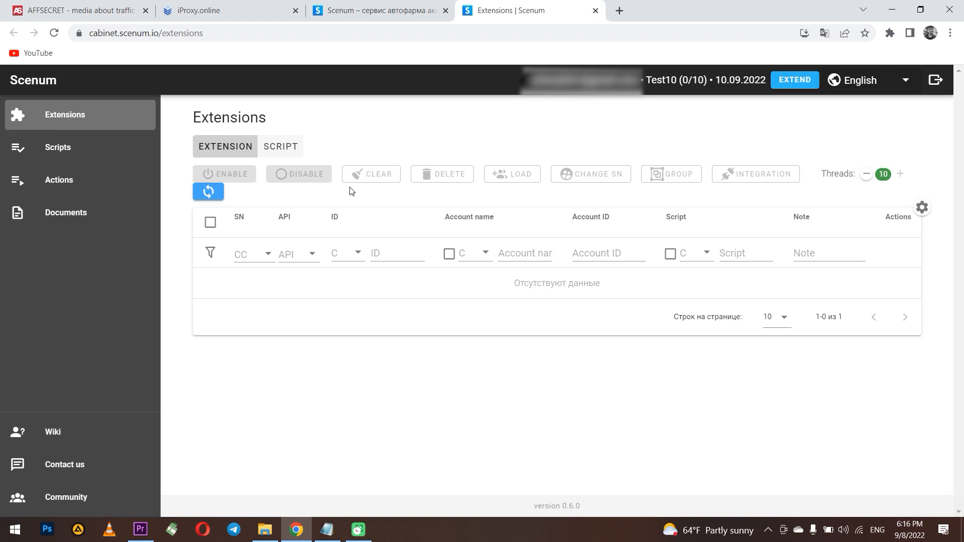
left_click(291, 153)
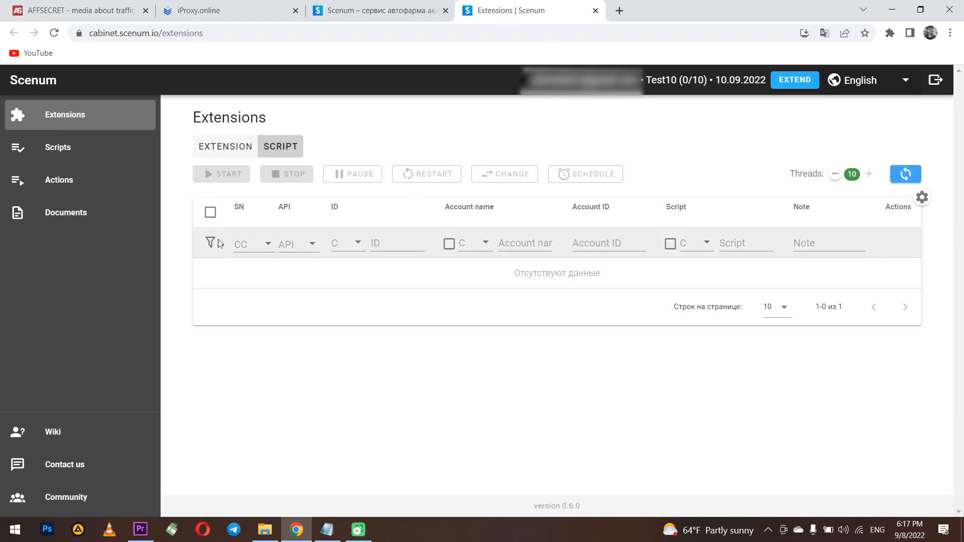
left_click(241, 138)
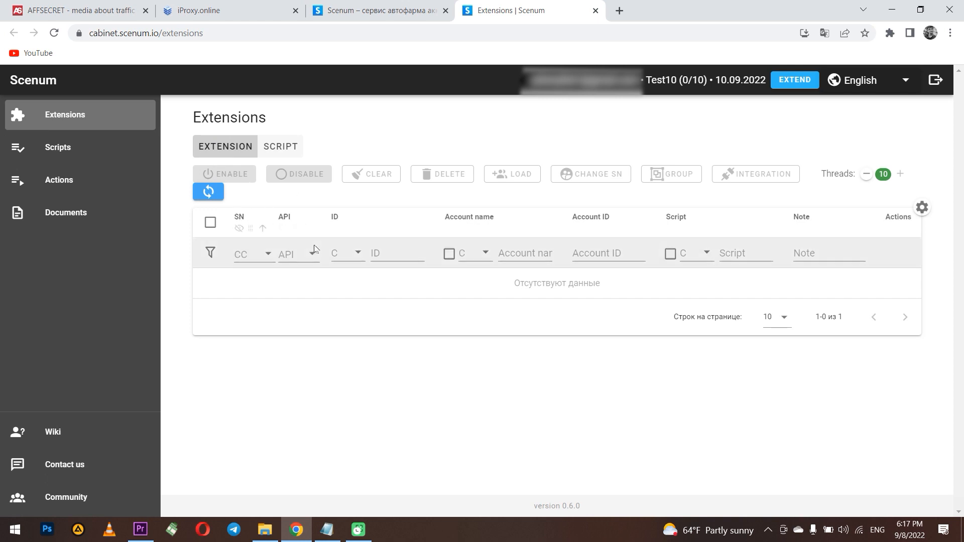
- Check the social network, API, ID, account and script status filters, then go to Scripts
left_click(251, 255)
left_click(378, 324)
left_click(297, 254)
left_click(350, 254)
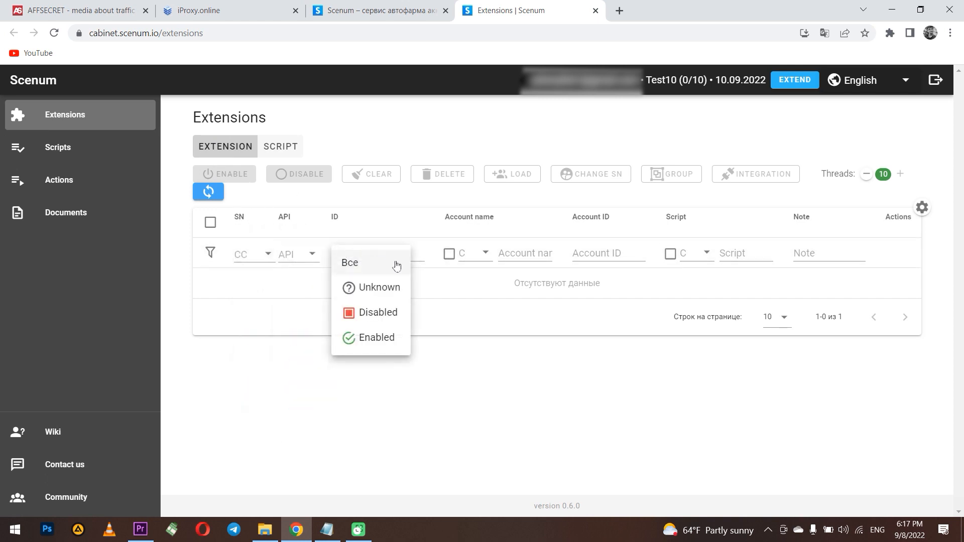
left_click(470, 254)
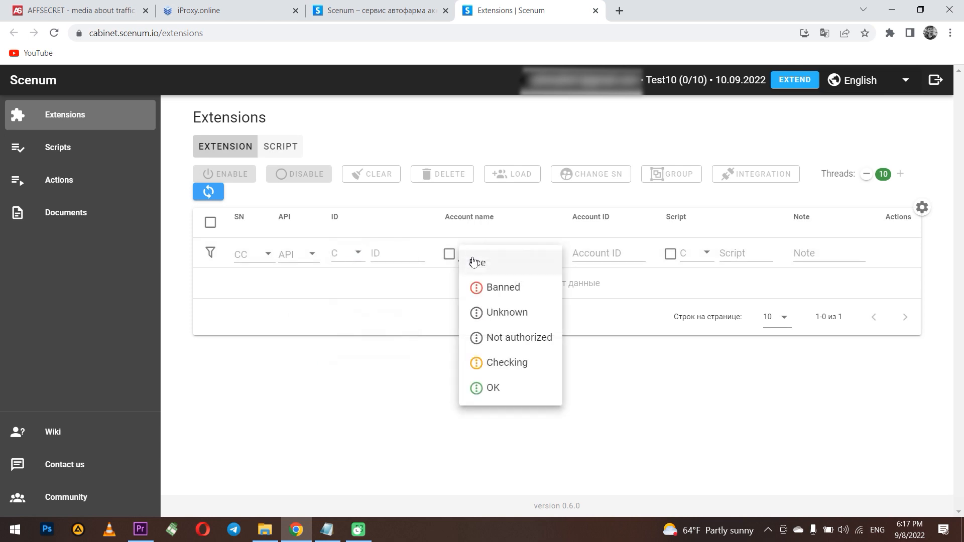
left_click(690, 255)
left_click(528, 349)
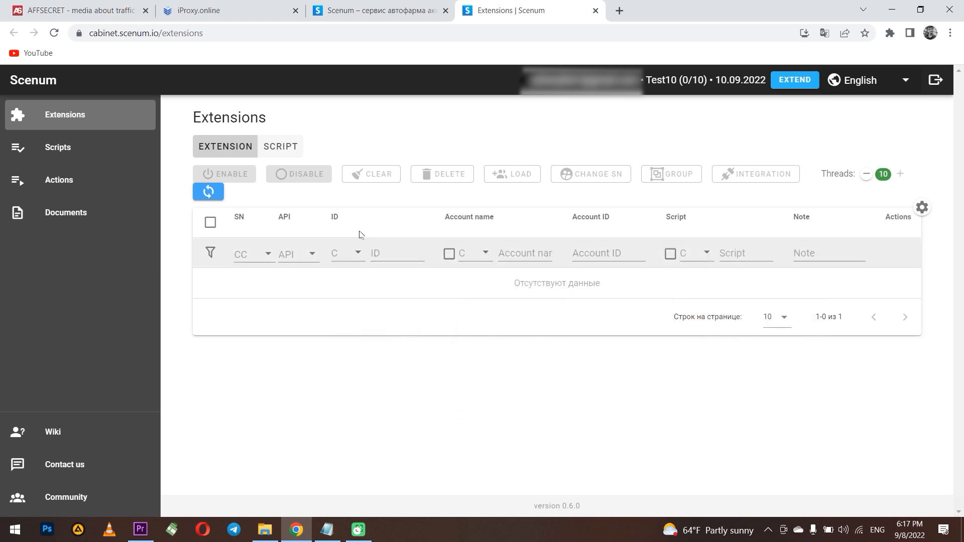
left_click(91, 154)
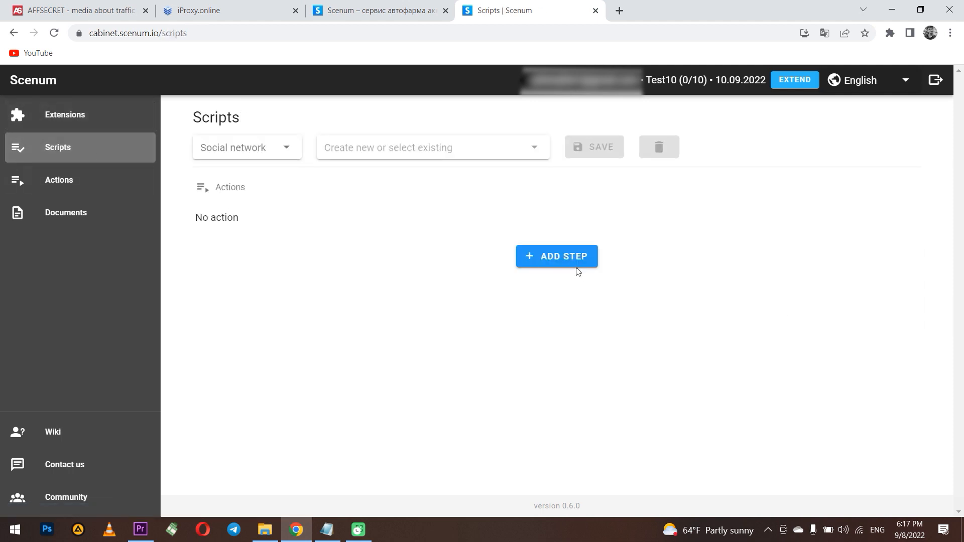
- On the Actions page, set the social network to F net and browse the action types
left_click(81, 181)
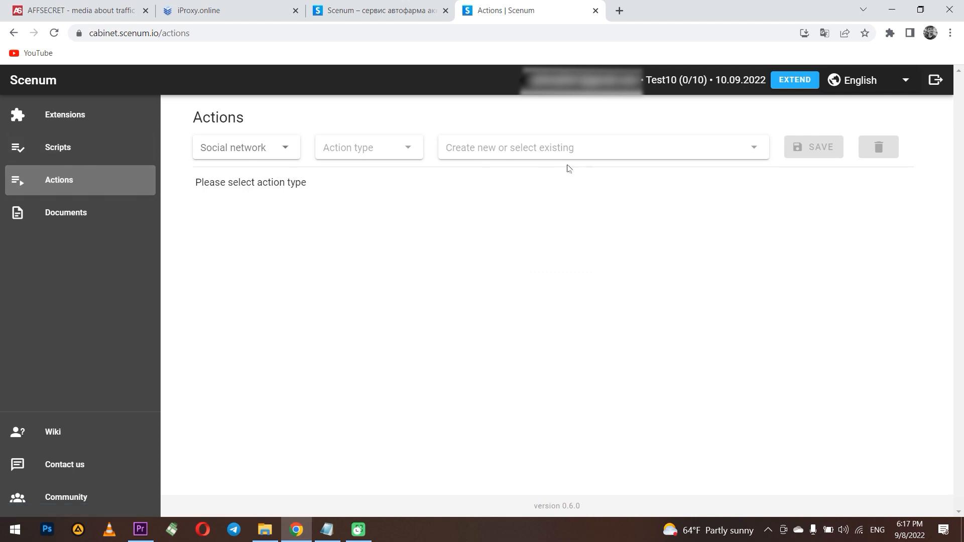
left_click(256, 152)
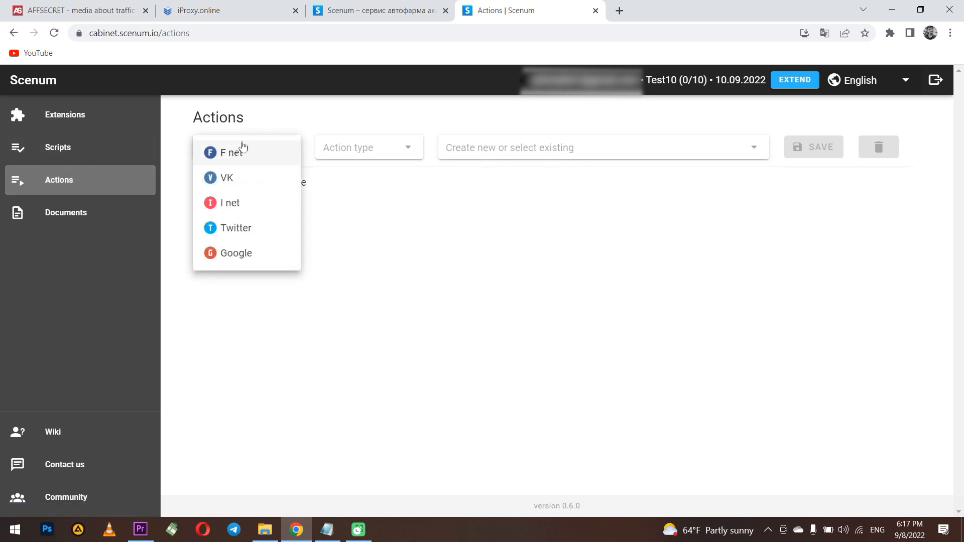
left_click(232, 152)
left_click(393, 152)
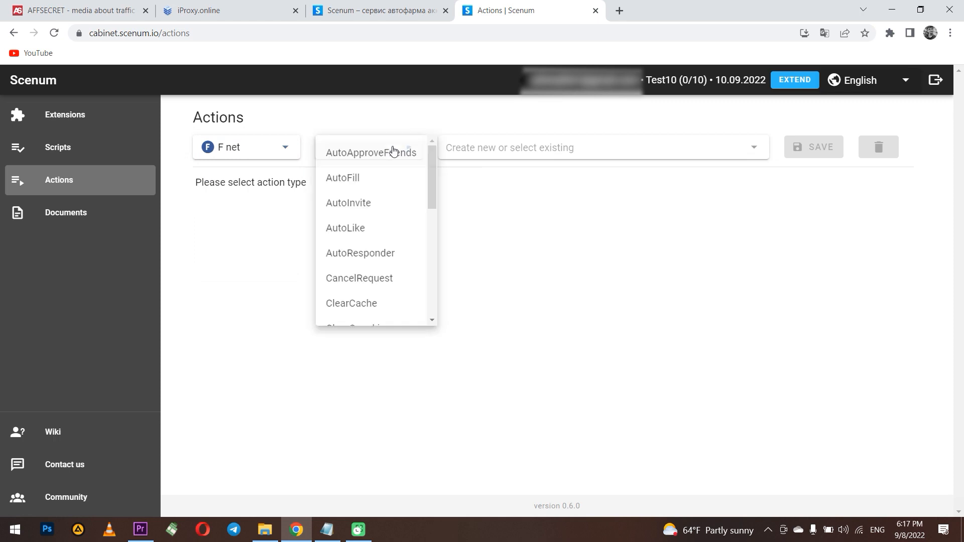
scroll(371, 186, "down", 8)
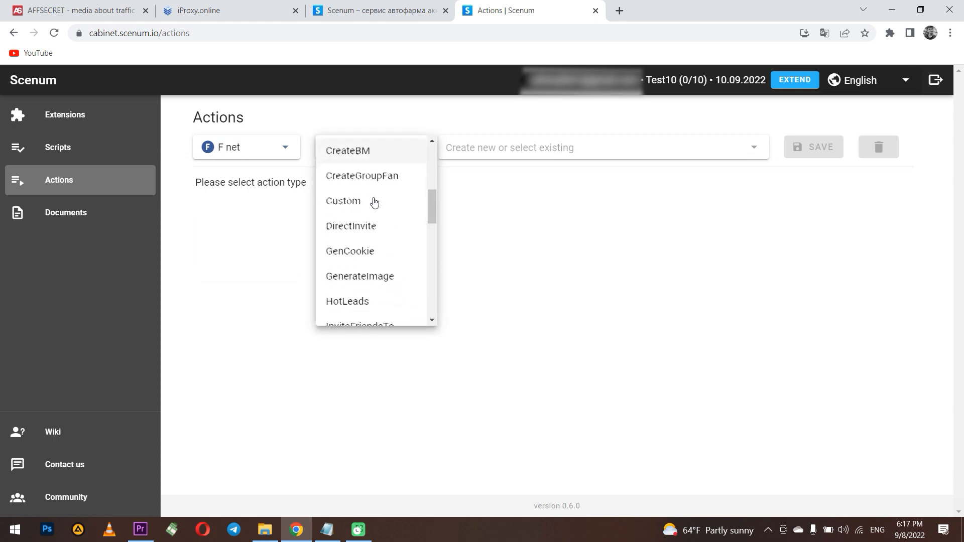
scroll(374, 201, "down", 2)
scroll(374, 201, "up", 1)
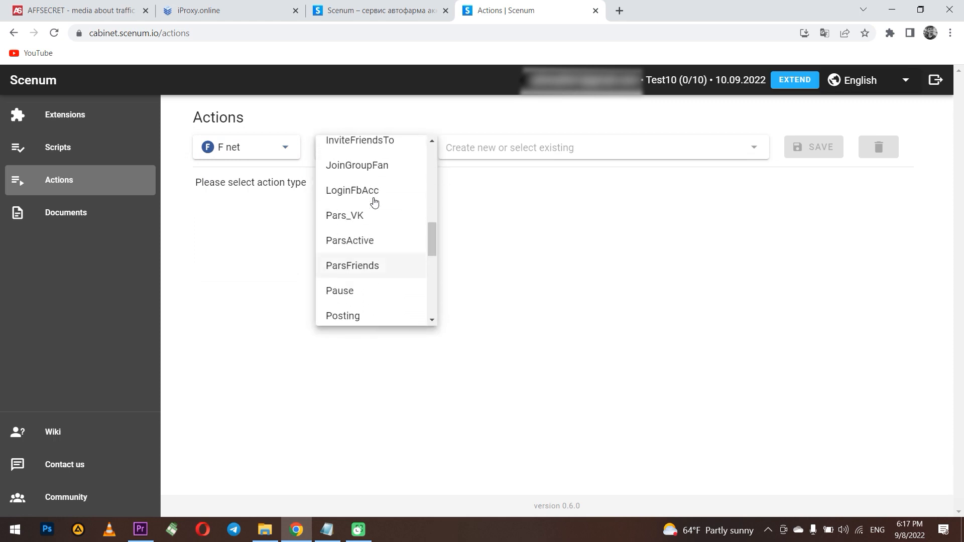
scroll(374, 201, "down", 1)
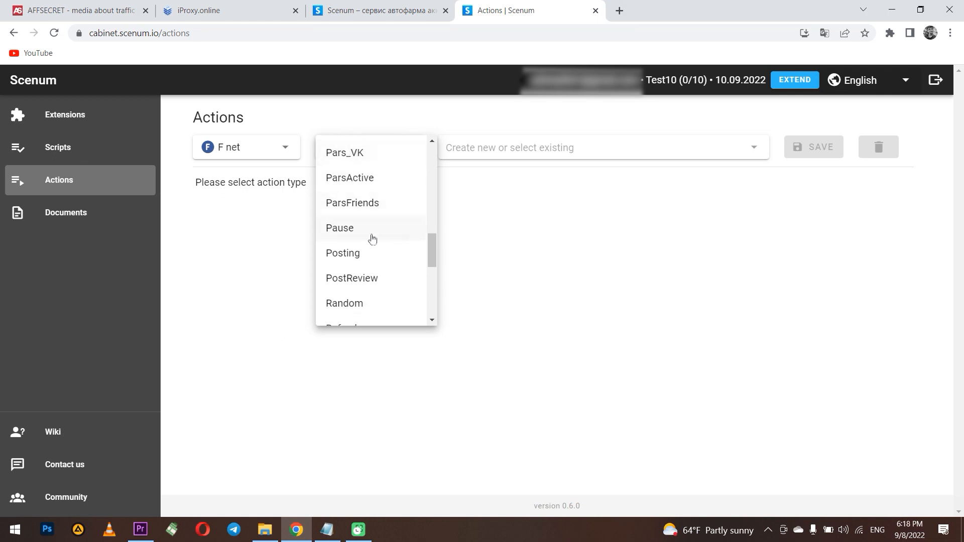
- Make a new Posting action named Name1 and check the posting target choices
left_click(389, 260)
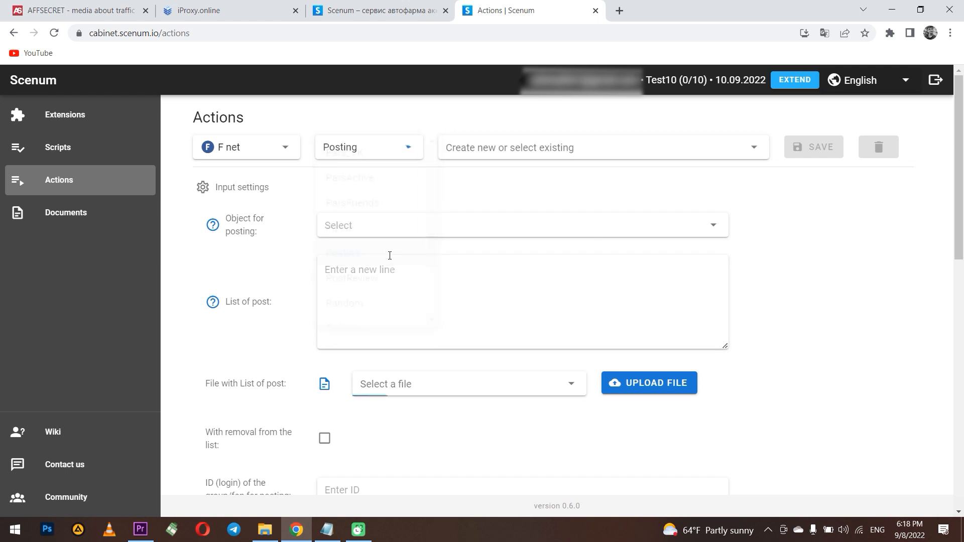
left_click(515, 149)
type("Name1")
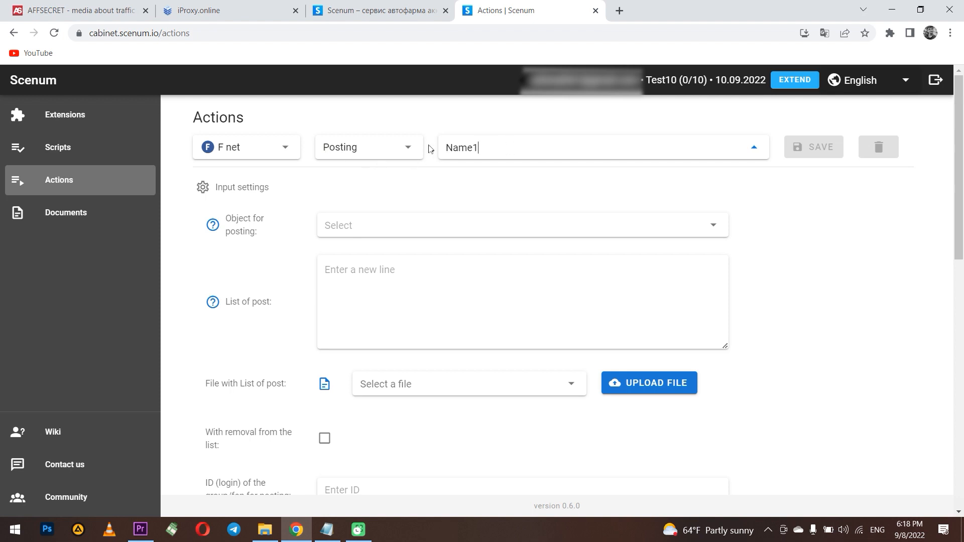
left_click(385, 228)
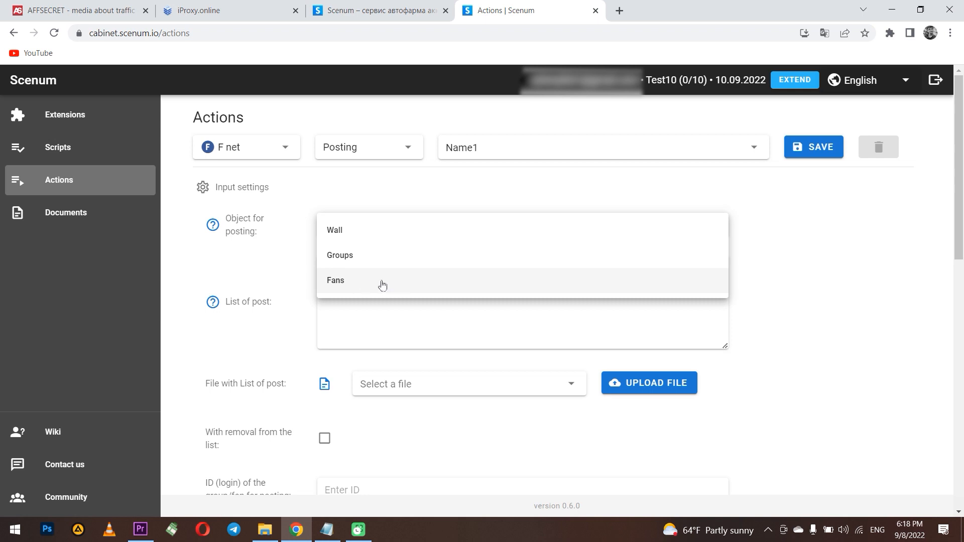
left_click(294, 273)
- Review the post settings, toggling 'remove used posts' on and back off
scroll(301, 274, "down", 1)
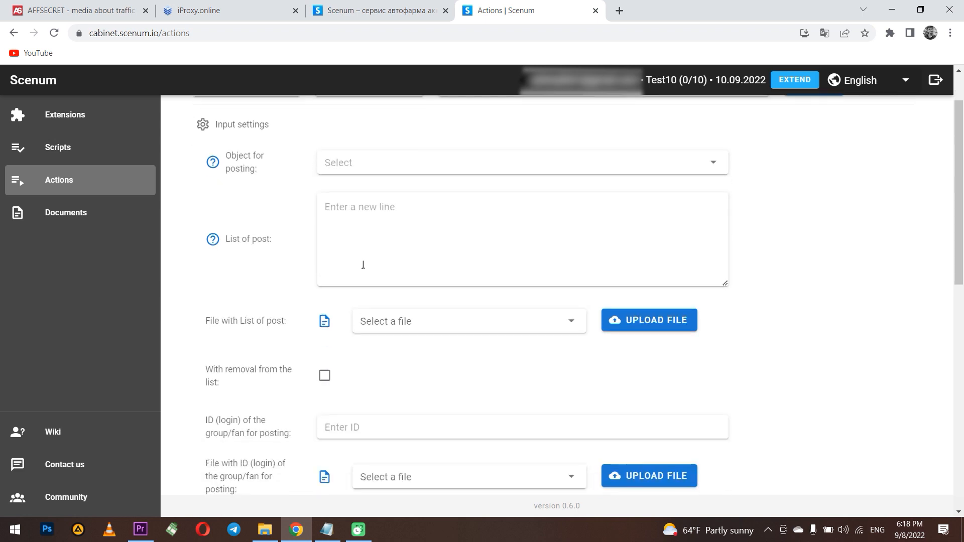
double_click(262, 239)
left_click(409, 231)
scroll(414, 238, "down", 1)
scroll(411, 251, "up", 2)
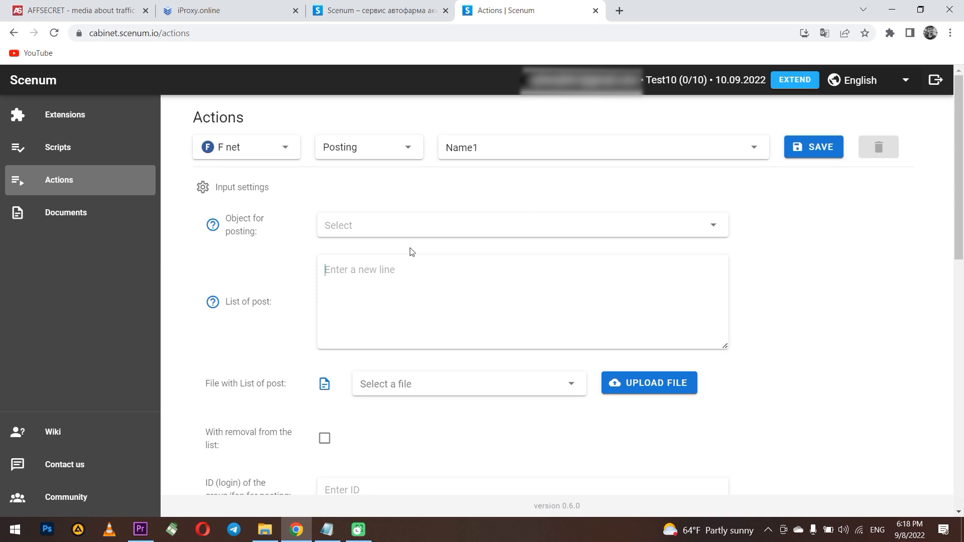
scroll(407, 254, "down", 1)
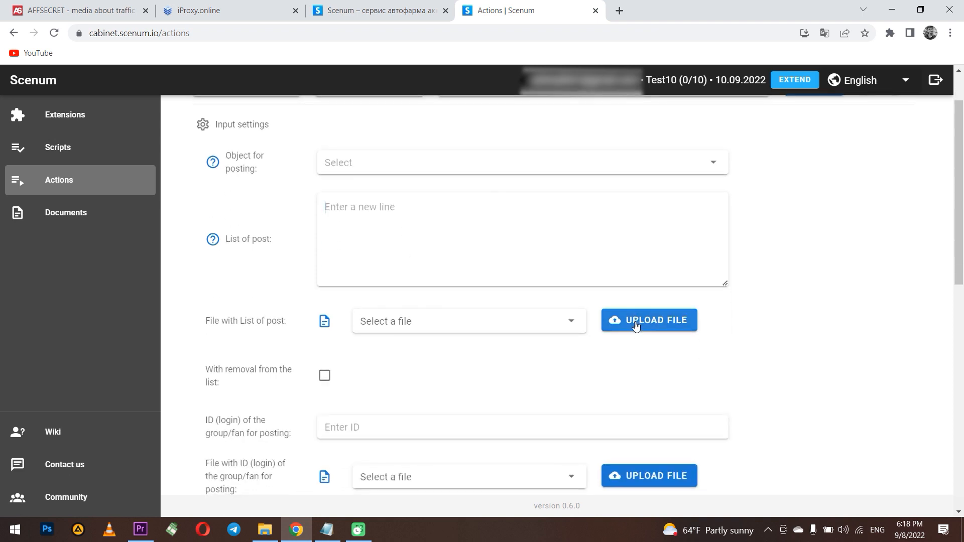
scroll(403, 309, "down", 1)
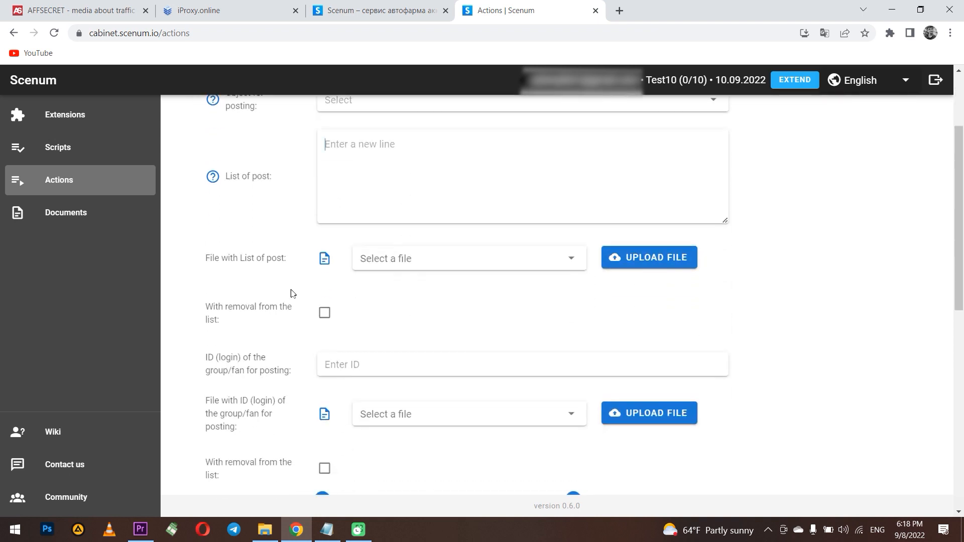
left_click(325, 313)
left_click(325, 313)
- Review the group/fan ID field and empty ID file list, and enable removing used IDs
scroll(401, 324, "down", 1)
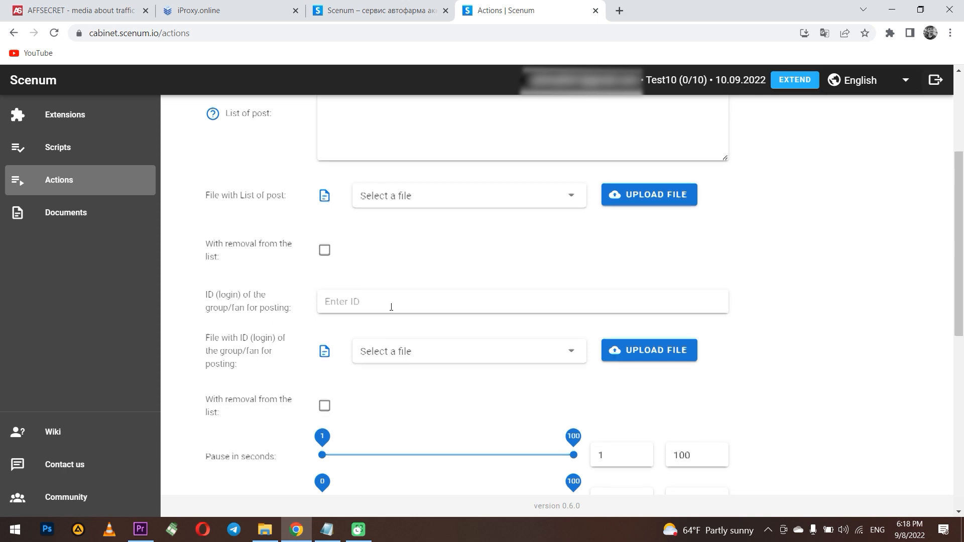
scroll(394, 305, "down", 1)
left_click(361, 235)
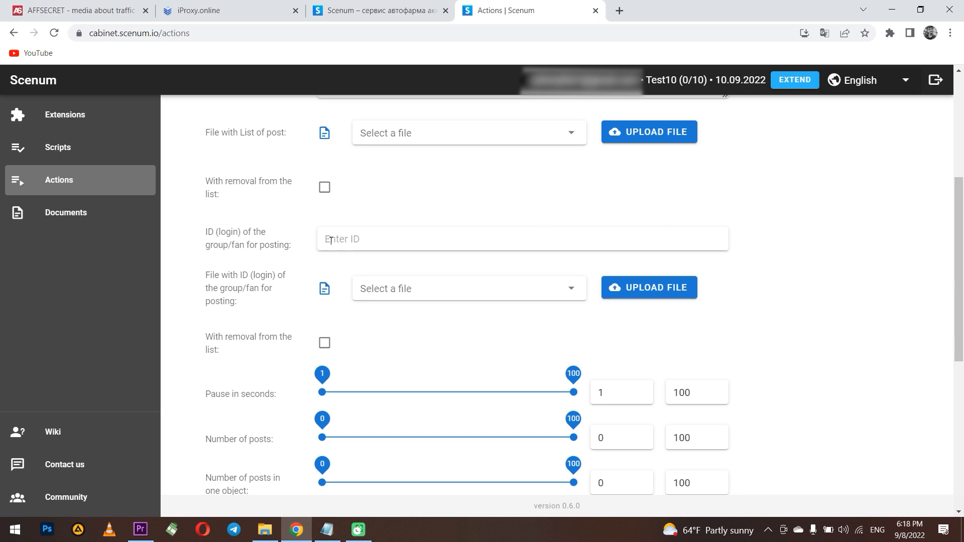
scroll(405, 239, "down", 1)
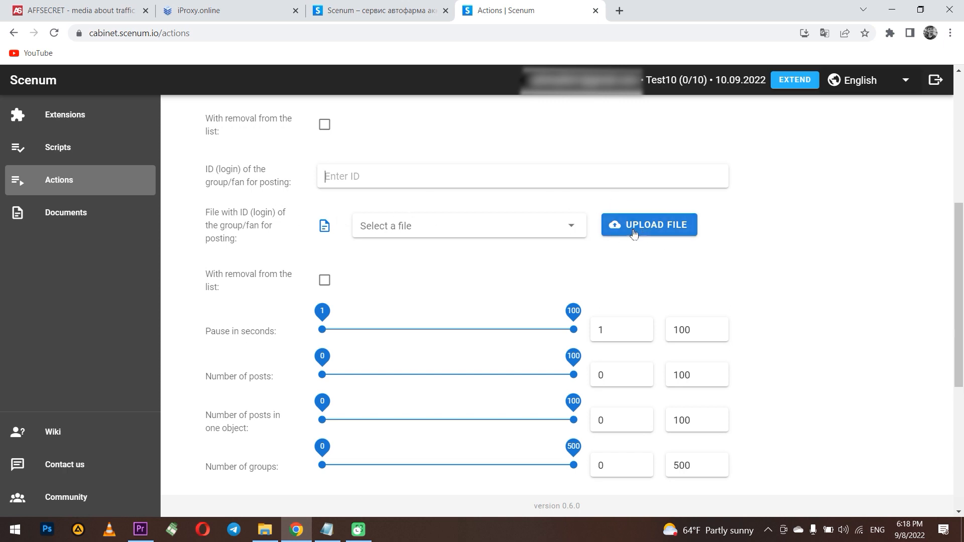
left_click(572, 225)
left_click(572, 225)
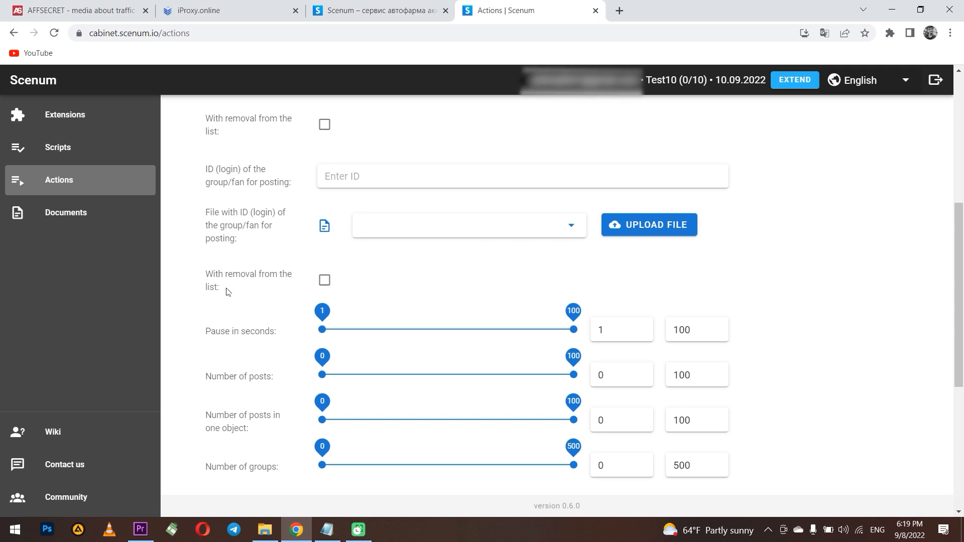
left_click(325, 284)
- Keep used IDs, set the pause to 40–84 seconds and posts to 33–73
left_click(326, 283)
scroll(366, 282, "down", 2)
left_click_drag(323, 267, 422, 269)
left_click(496, 270)
left_click_drag(497, 271, 533, 267)
left_click_drag(323, 312, 406, 312)
left_click(566, 312)
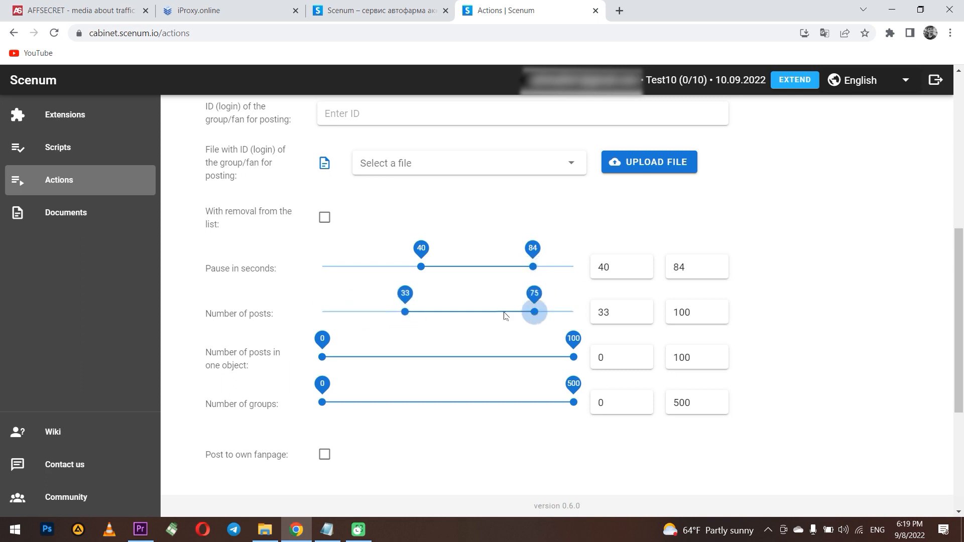
left_click(506, 313)
left_click_drag(323, 357, 385, 357)
- Set posts per object to 25–67 and the number of groups to 162–315
scroll(492, 362, "down", 2)
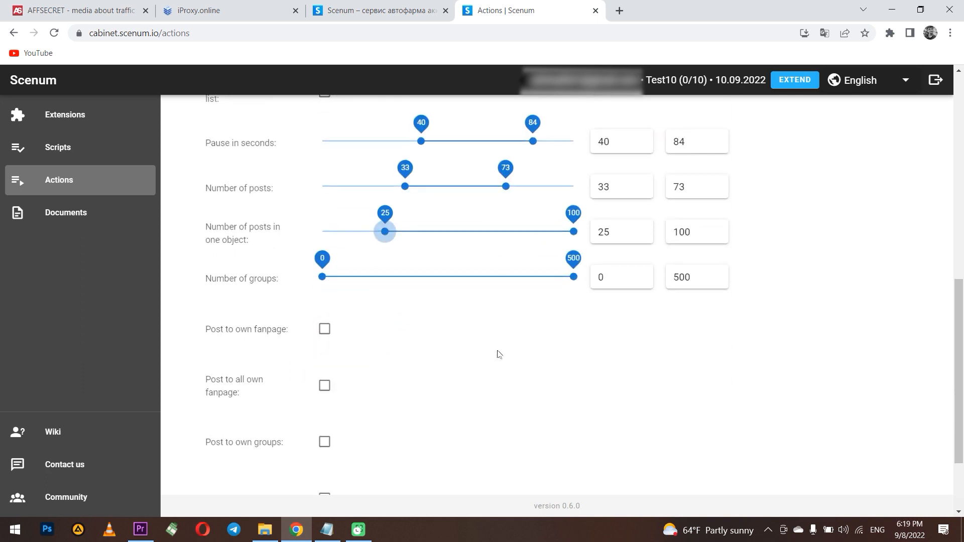
left_click_drag(574, 231, 491, 232)
mouse_move(416, 280)
left_mouse_down()
mouse_move(395, 276)
mouse_move(403, 277)
left_mouse_up()
left_click_drag(574, 277, 480, 276)
- Enable 'Post to own fanpage' and 'Post to all own fanpage'
left_click(451, 329)
scroll(435, 323, "down", 1)
left_click(324, 268)
left_click(324, 271)
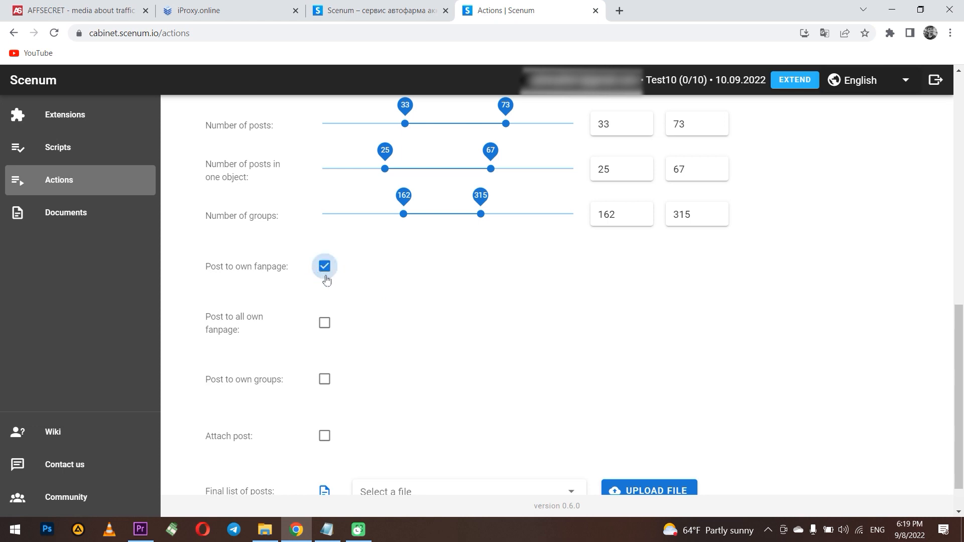
left_click(324, 269)
left_click(326, 270)
left_click(326, 269)
left_click(324, 323)
left_click(324, 267)
scroll(376, 313, "down", 1)
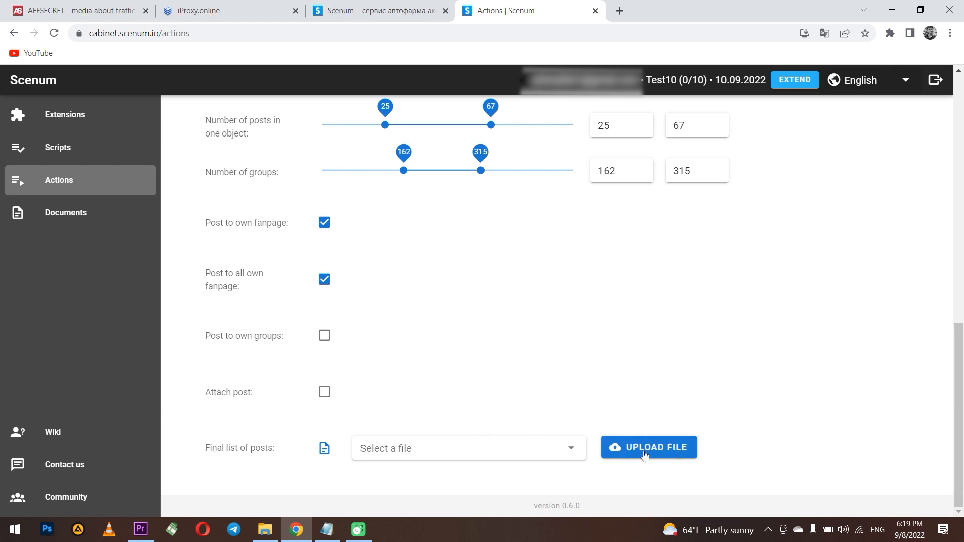
scroll(642, 424, "up", 10)
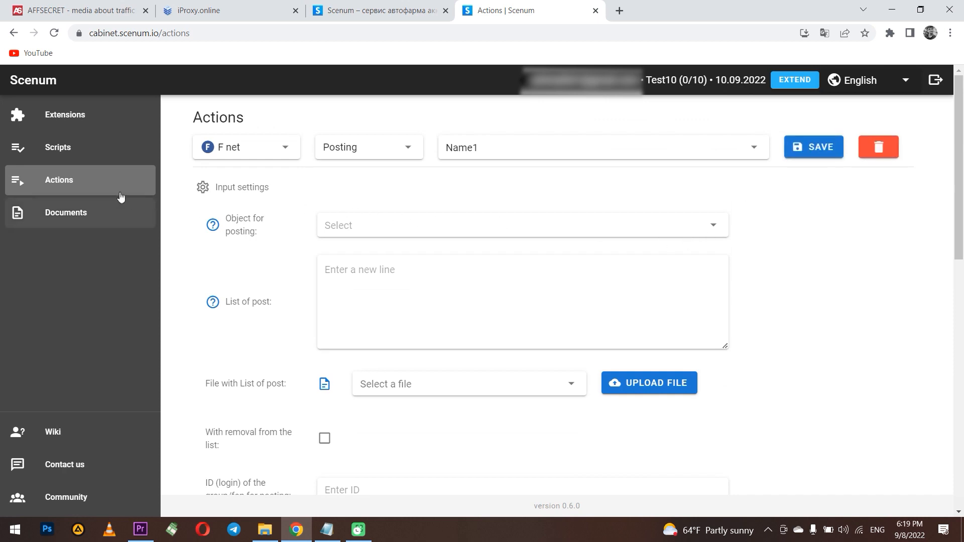
- Switch the action type to GenCookie and tick Service and Check the change of IP
left_click(356, 151)
scroll(379, 216, "up", 5)
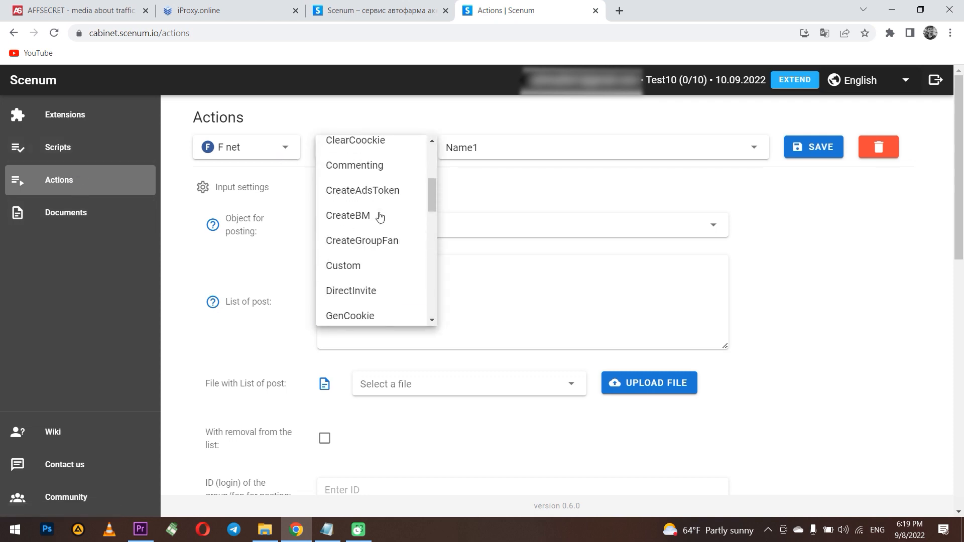
scroll(379, 216, "down", 1)
left_click(372, 253)
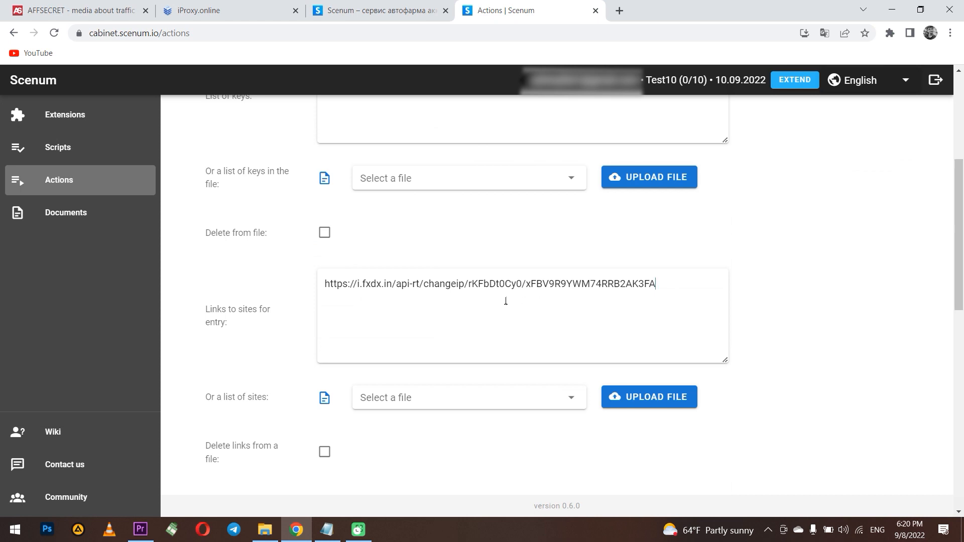
scroll(506, 301, "down", 7)
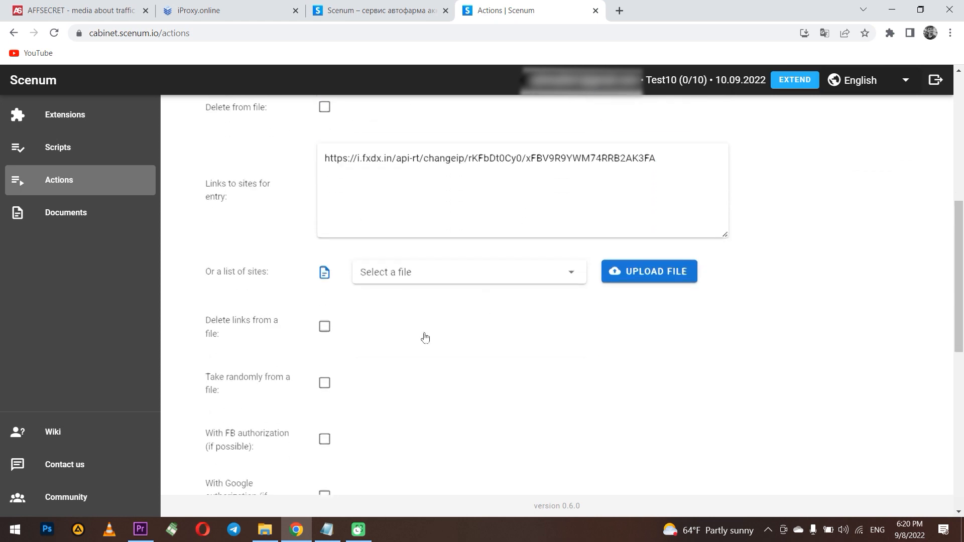
left_click(325, 357)
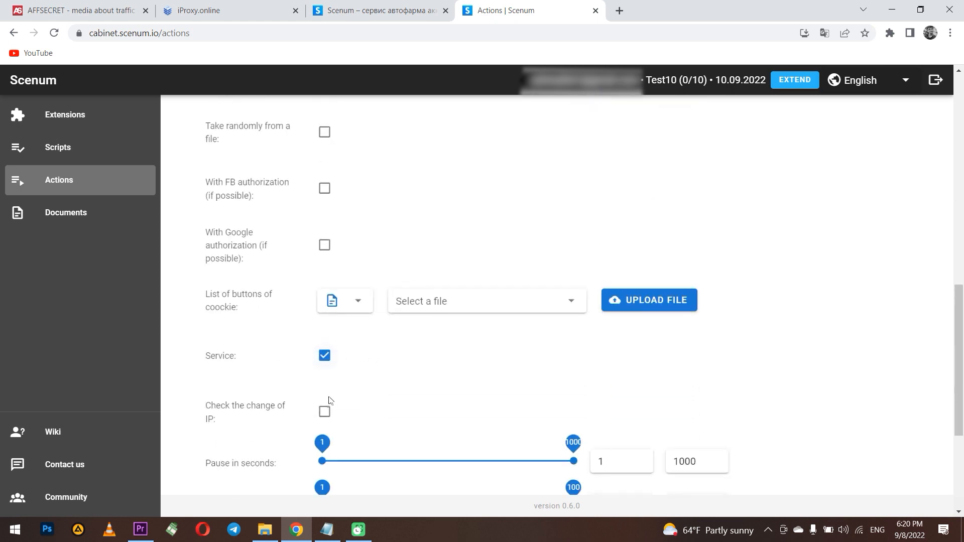
left_click(325, 412)
- Name the GenCookie action 123456 and save it
scroll(400, 397, "down", 1)
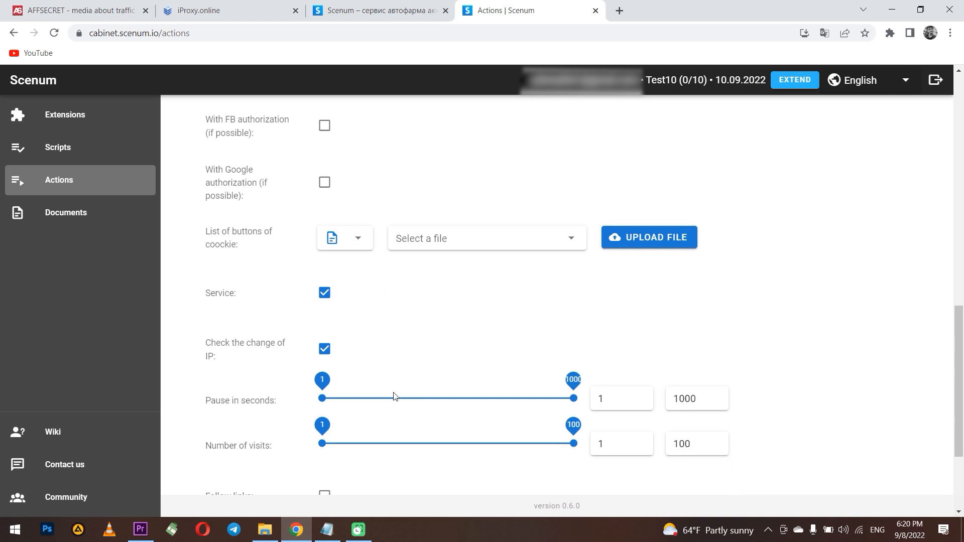
scroll(394, 396, "down", 3)
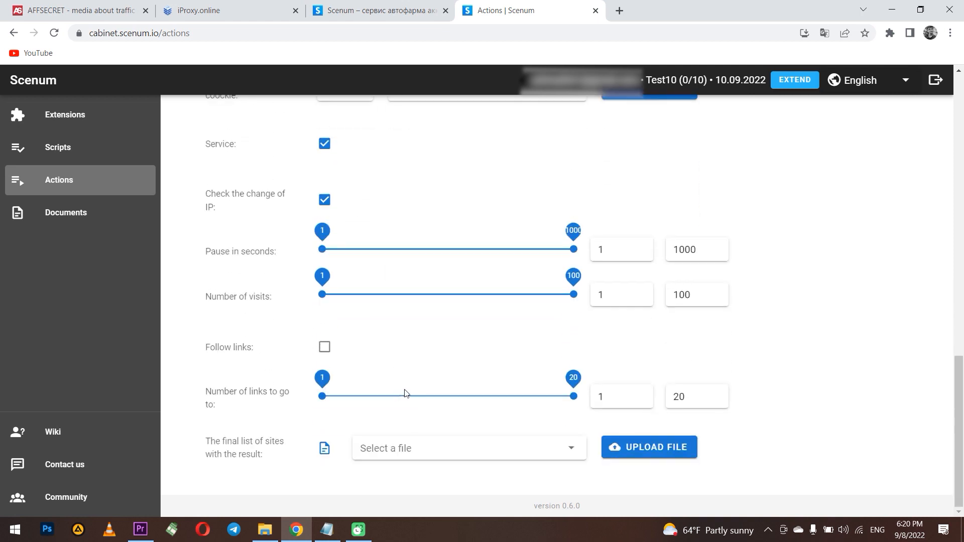
scroll(401, 394, "up", 20)
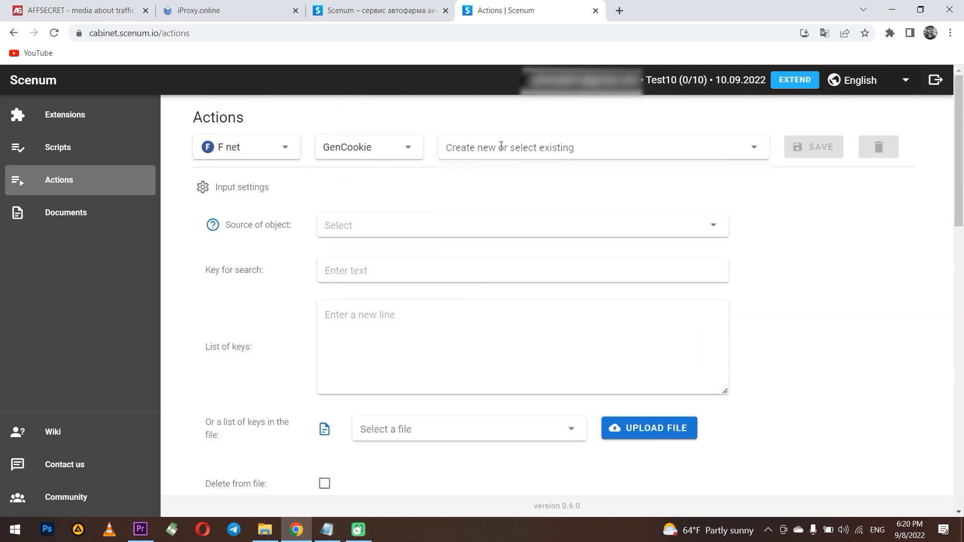
left_click(501, 146)
type("123456")
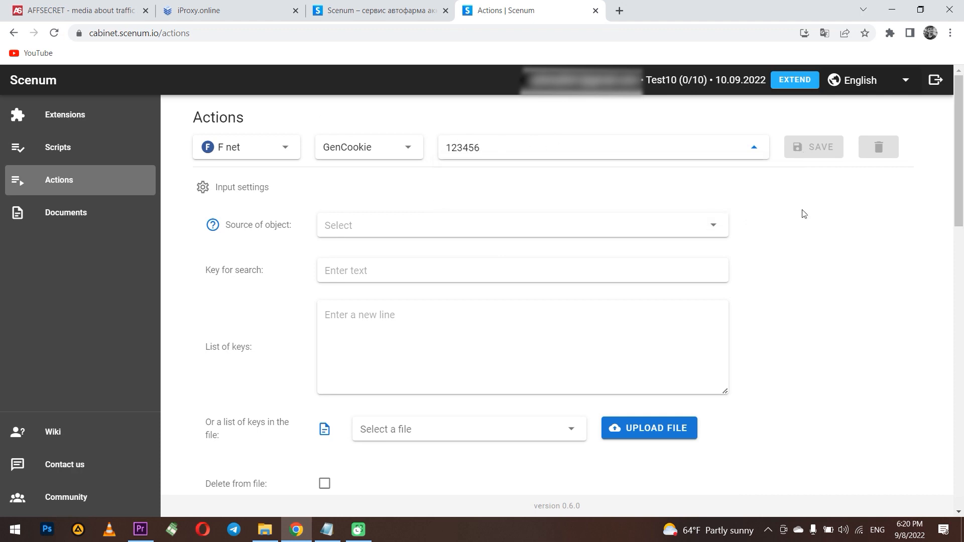
left_click(816, 151)
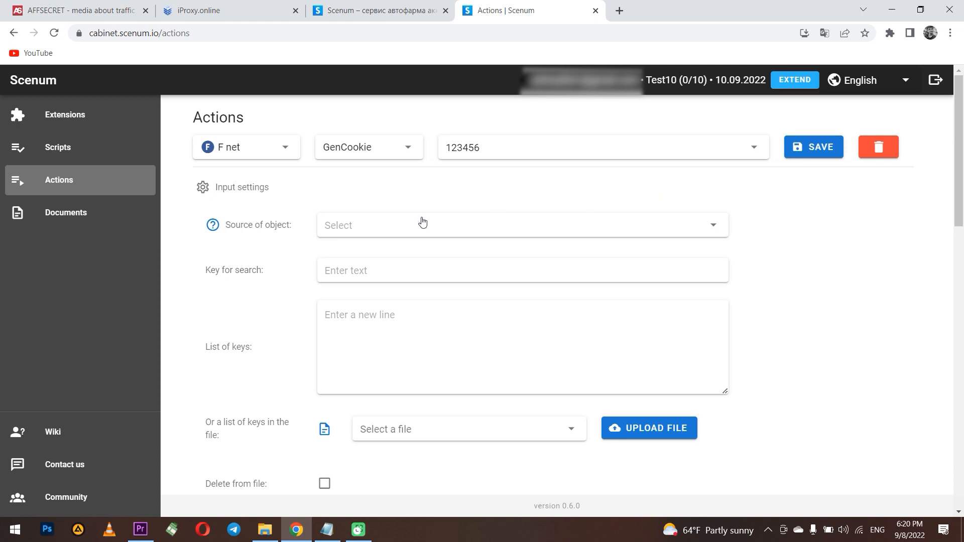
- On the Scripts page, choose F net and load the Farm0 script
left_click(85, 146)
left_click(259, 149)
left_click(249, 161)
left_click(391, 147)
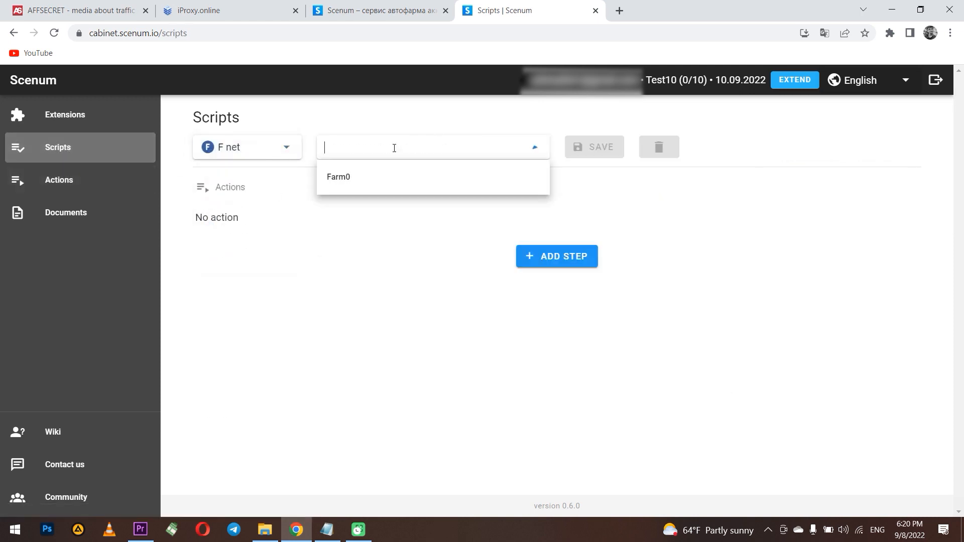
left_click(355, 183)
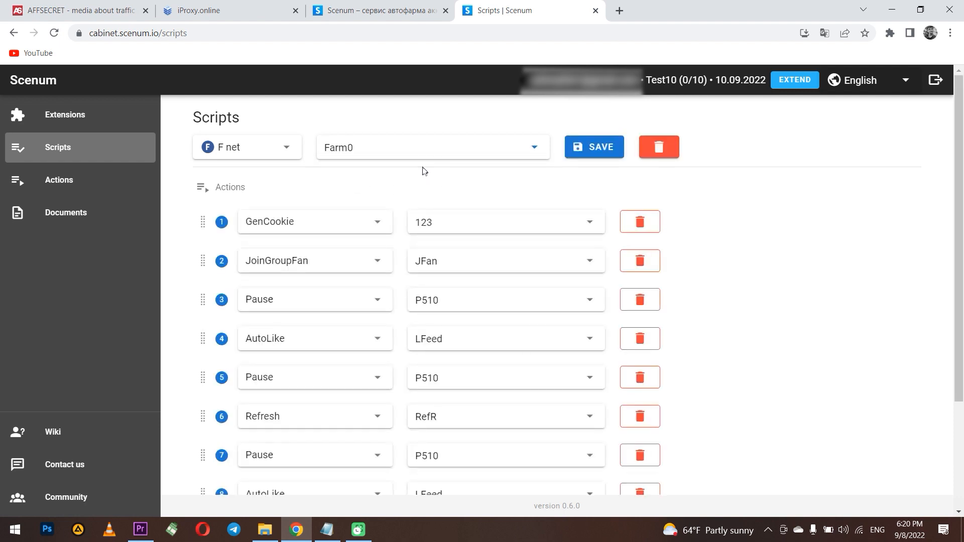
- Switch the script's social network to I net and back to F net
left_click(414, 149)
left_click(265, 154)
left_click(233, 205)
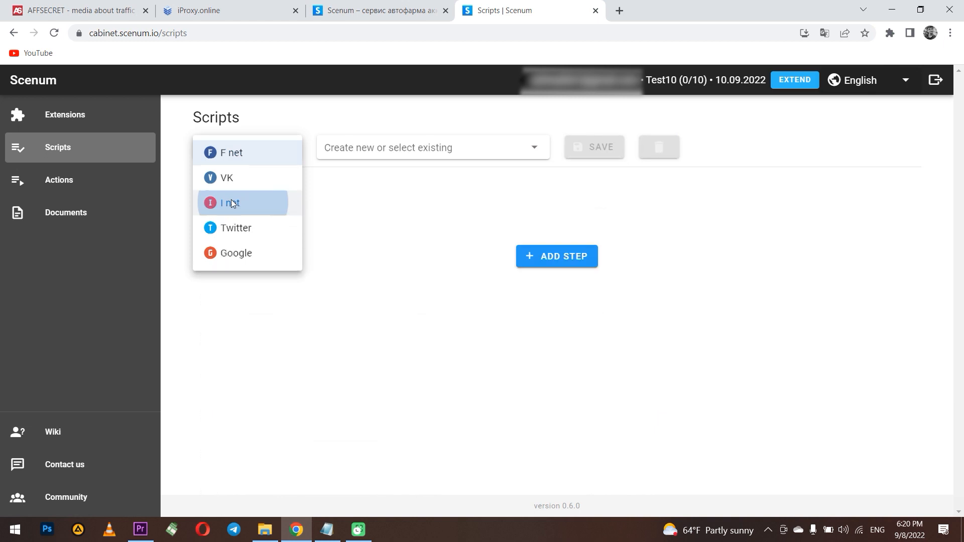
left_click(237, 155)
left_click(237, 155)
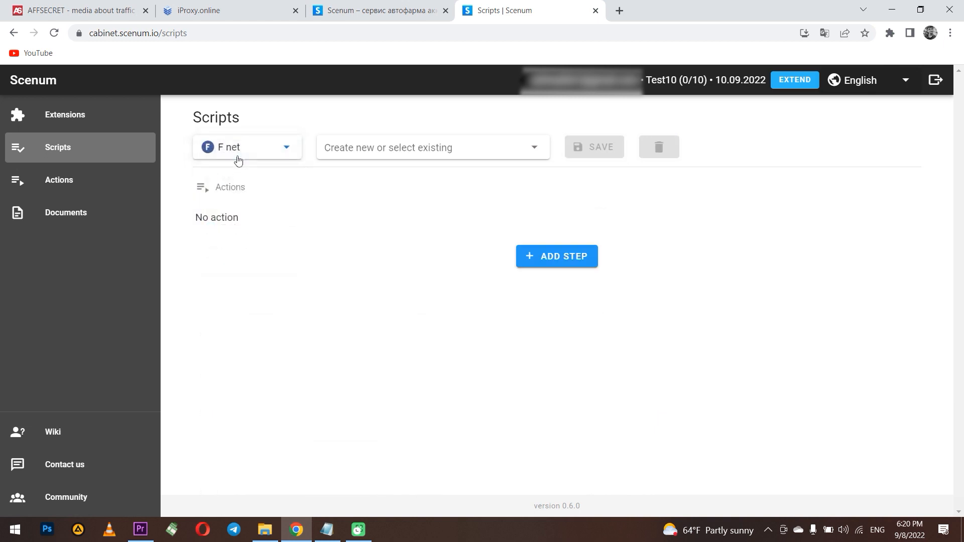
left_click(557, 257)
left_click(554, 276)
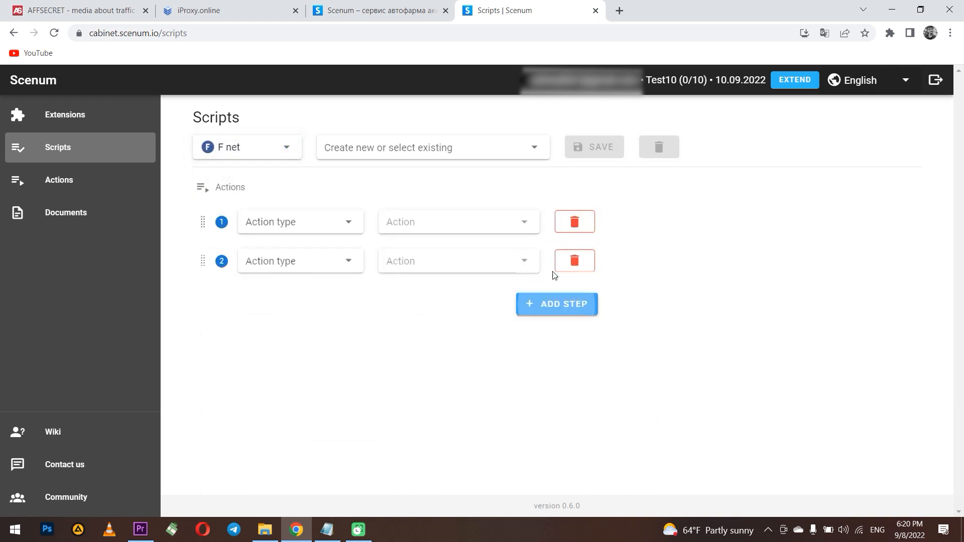
left_click(555, 306)
left_click(310, 219)
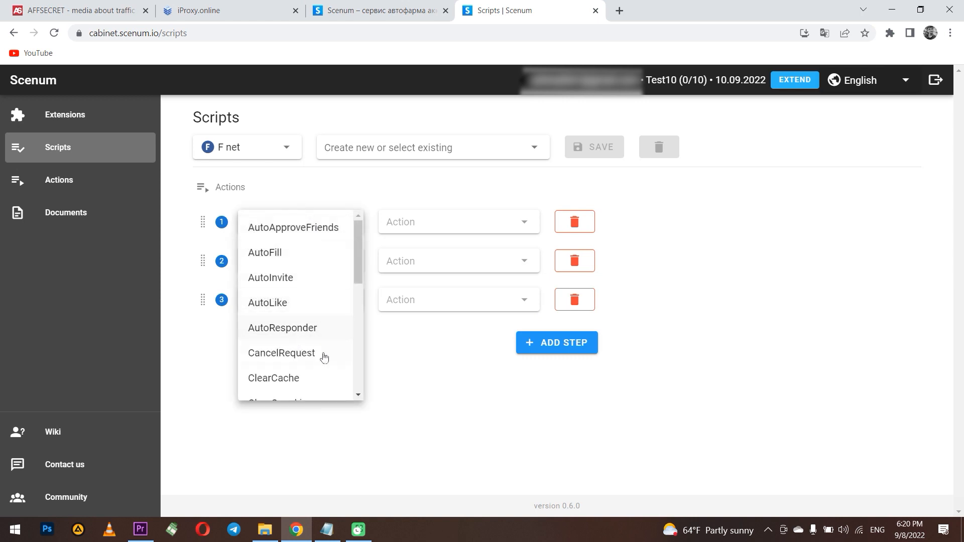
left_click(415, 365)
left_click(103, 185)
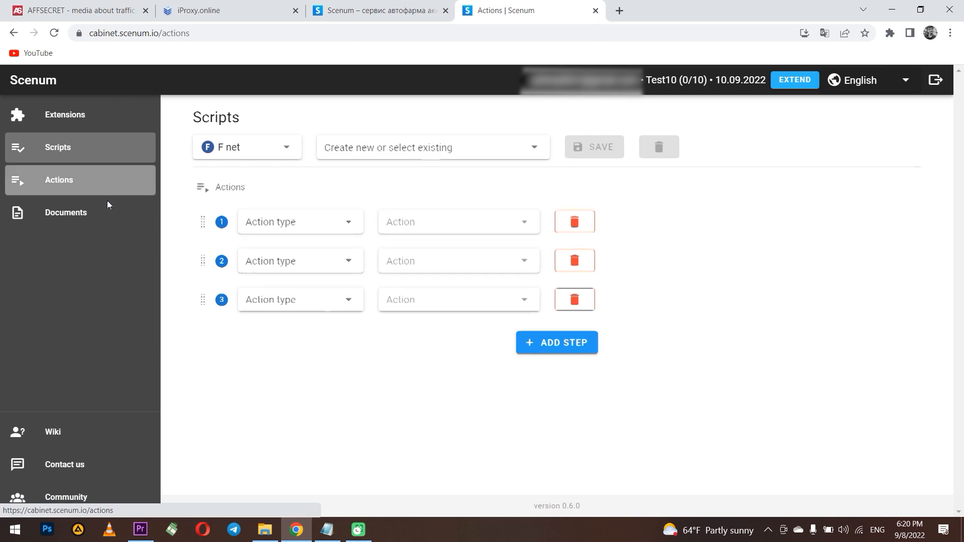
left_click(80, 154)
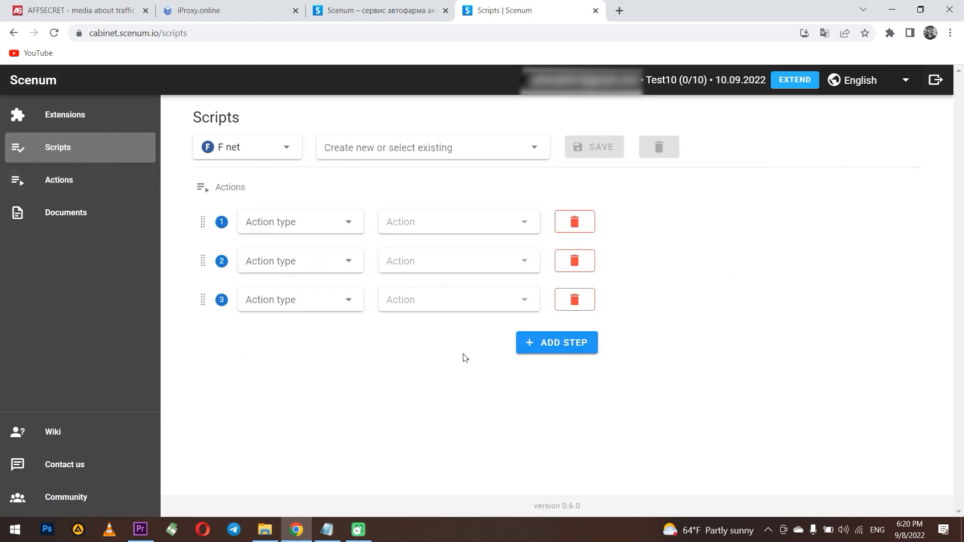
left_click(558, 348)
left_click(300, 346)
left_click(448, 387)
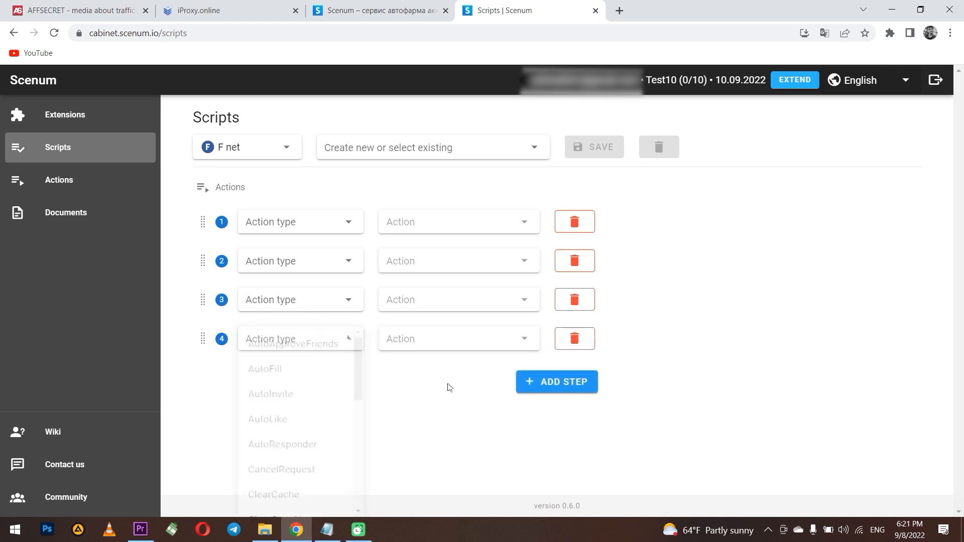
left_click(579, 343)
left_click(579, 302)
left_click(578, 262)
left_click(576, 223)
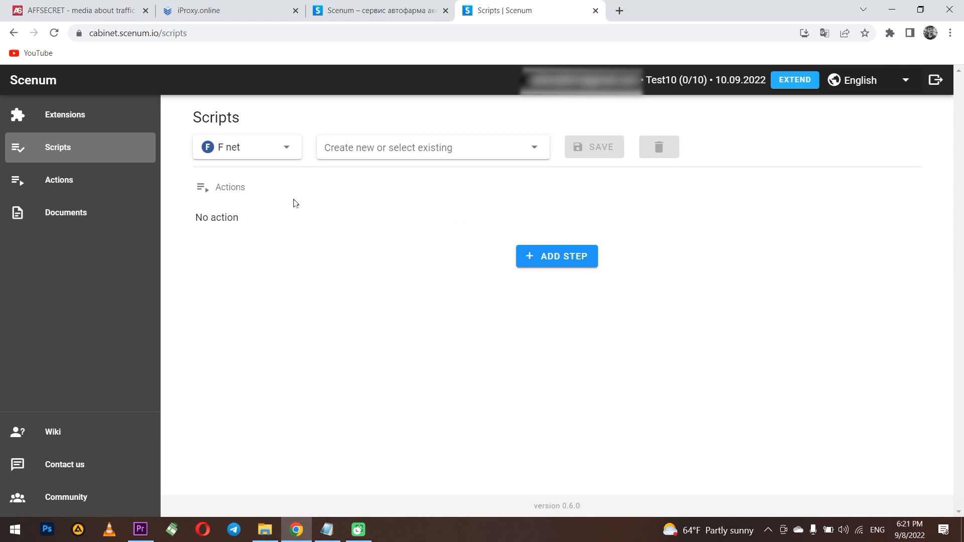
- Load Farm0, delete its GenCookie 123 row, and confirm row 1 keeps JoinGroupFan JFan
left_click(392, 151)
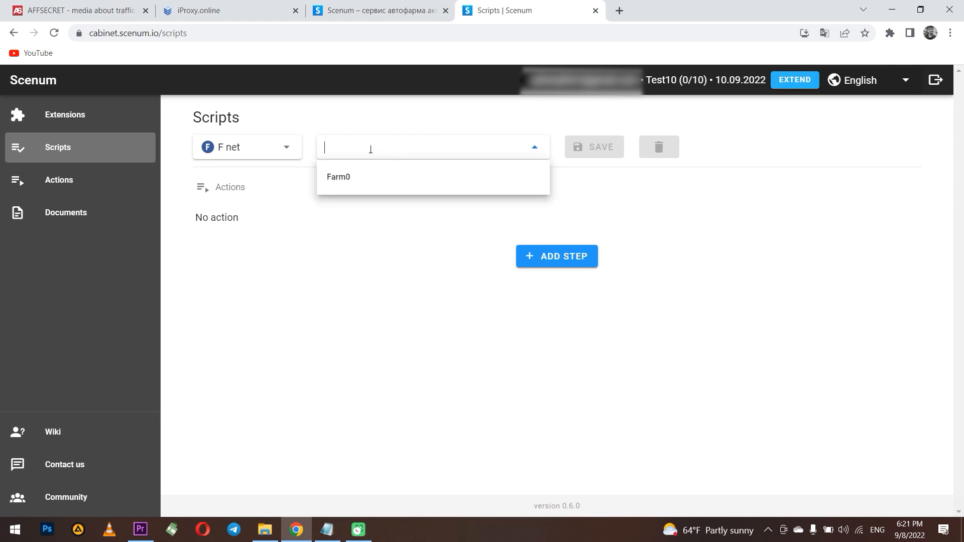
left_click(346, 178)
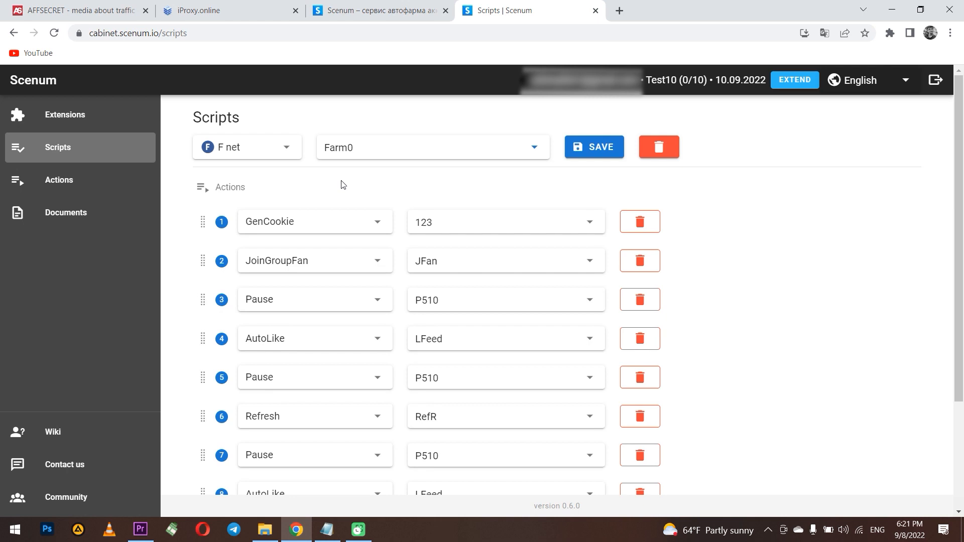
left_click(624, 224)
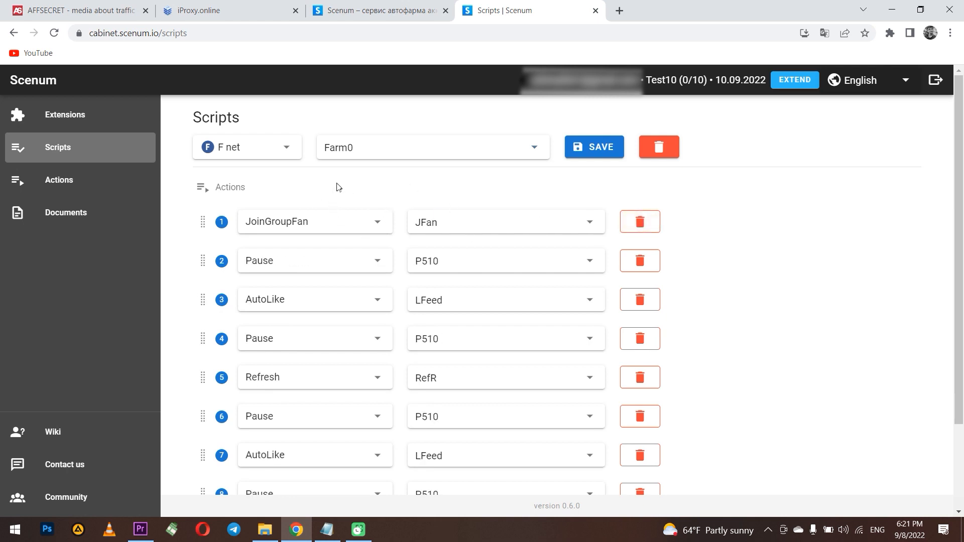
scroll(343, 181, "down", 1)
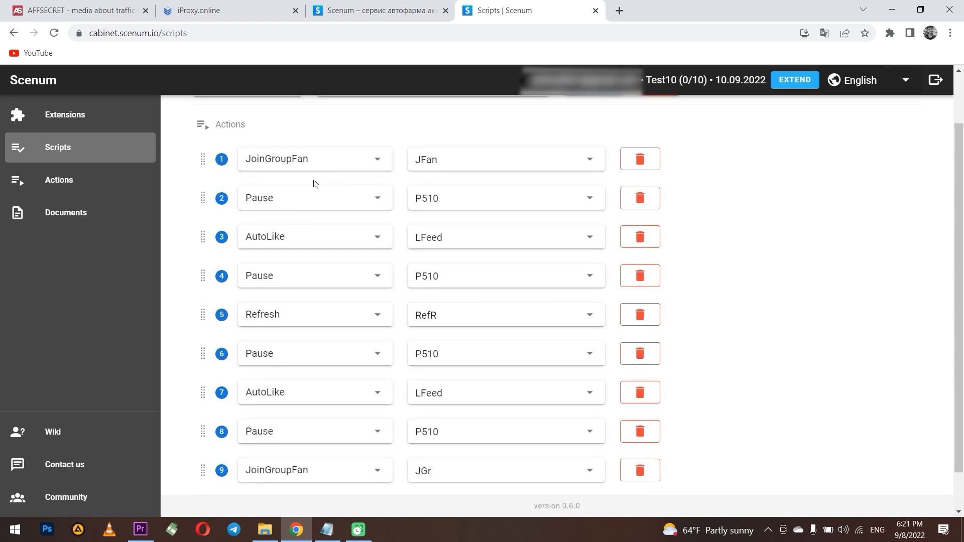
scroll(312, 191, "up", 1)
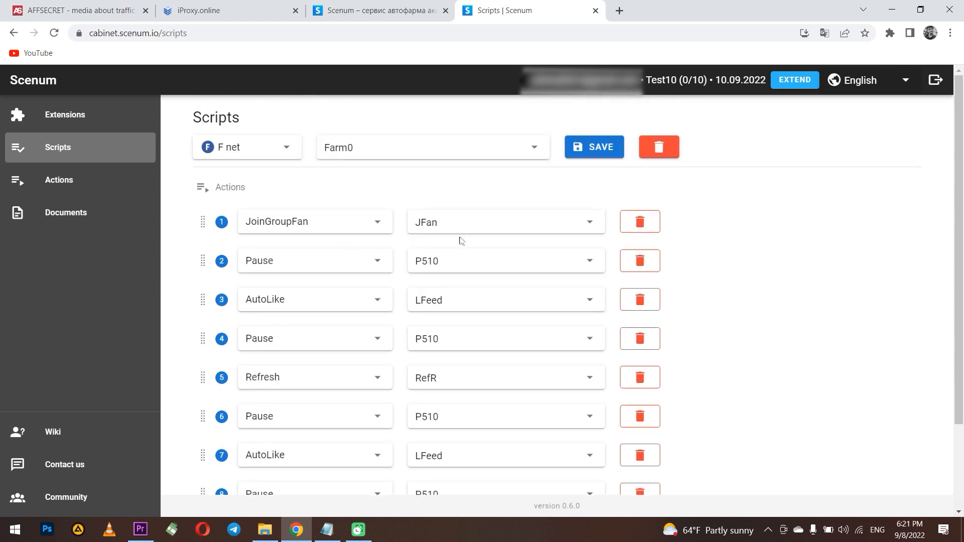
left_click(487, 230)
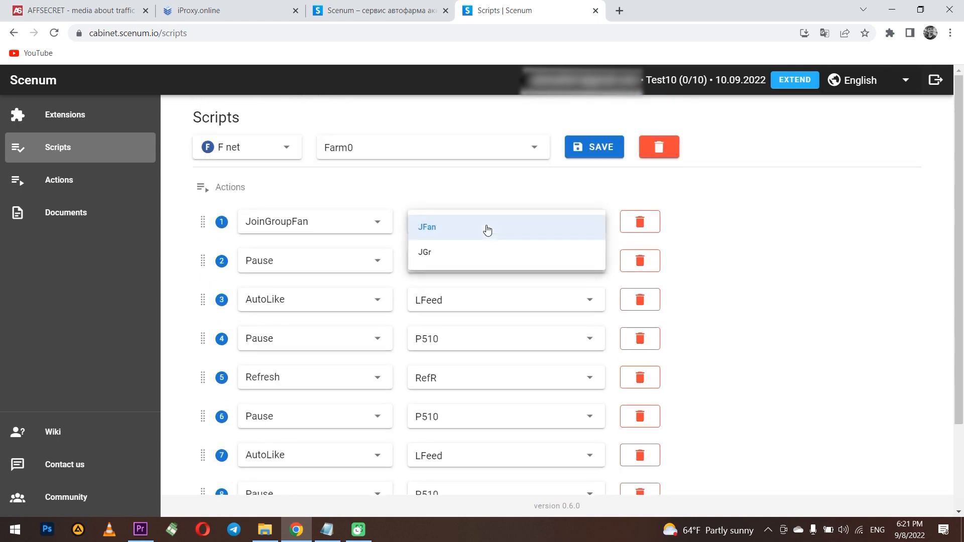
left_click(481, 199)
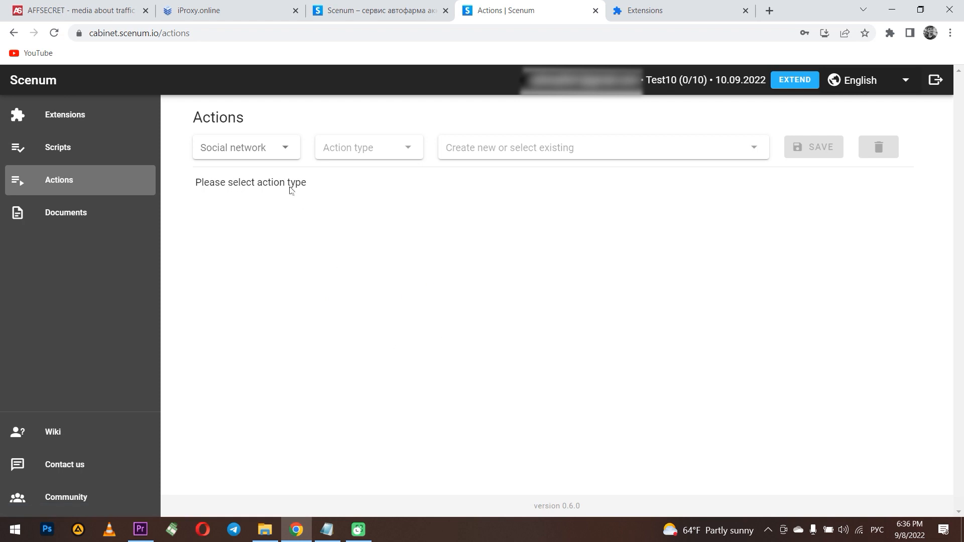
- Choose F net, set the action type to JoinGroupFan, and load the saved JFan action
left_click(260, 153)
left_click(244, 152)
left_click(378, 153)
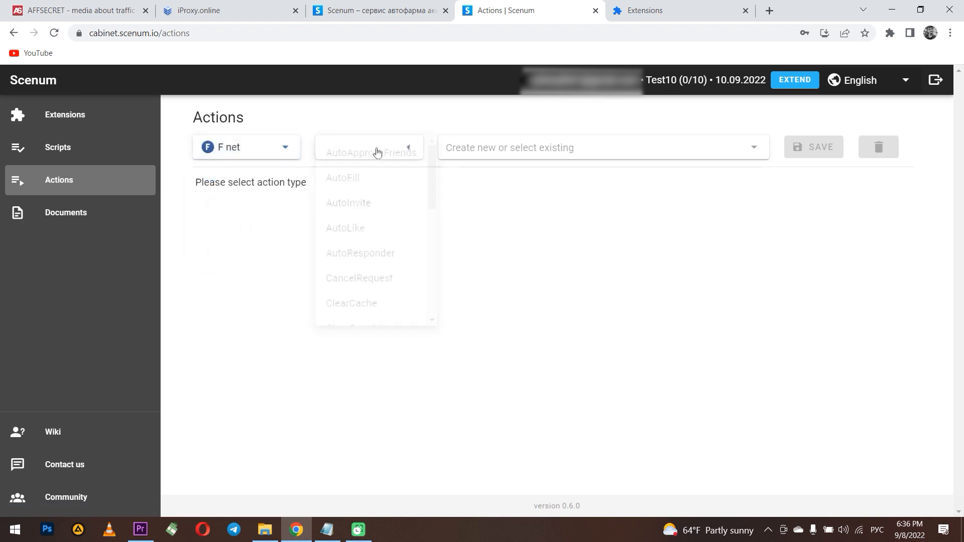
scroll(366, 196, "down", 6)
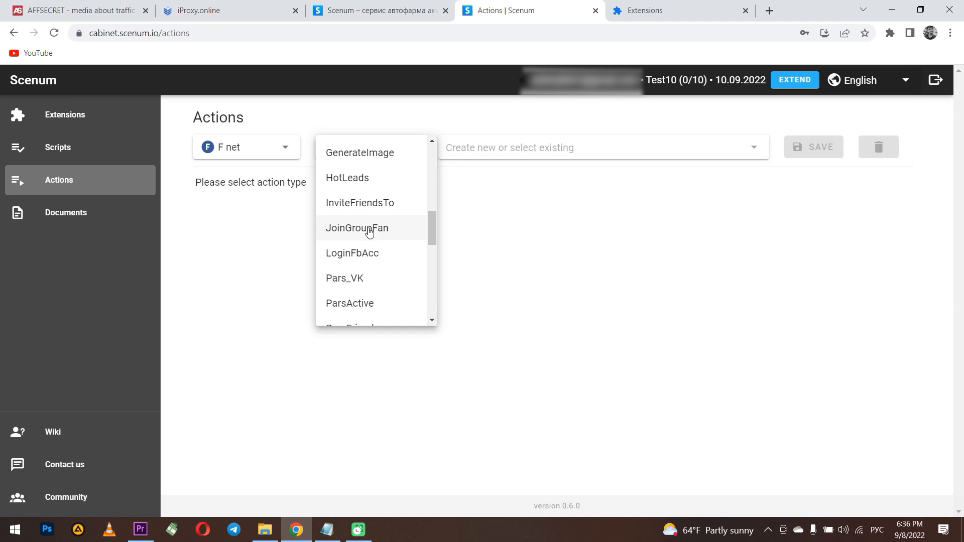
left_click(369, 229)
left_click(516, 150)
left_click(471, 177)
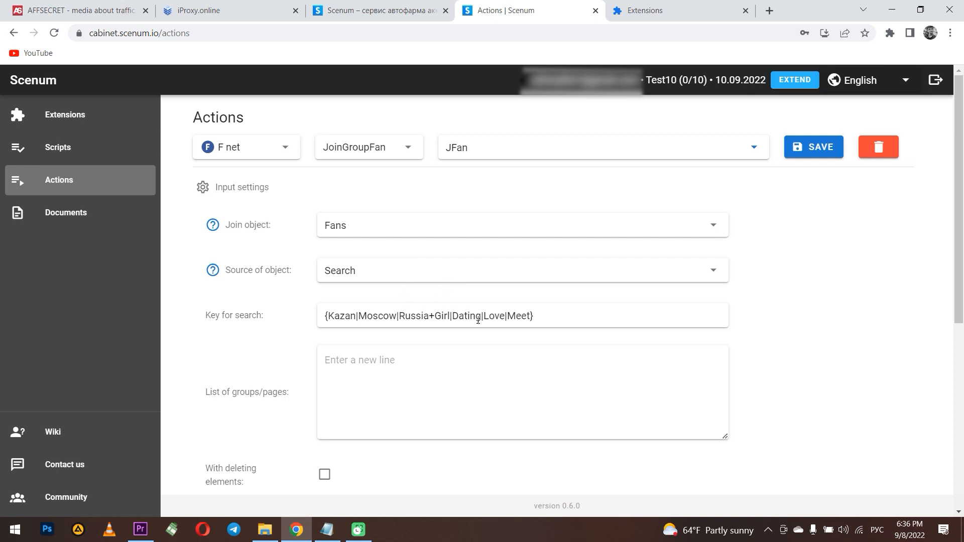
scroll(399, 336, "down", 1)
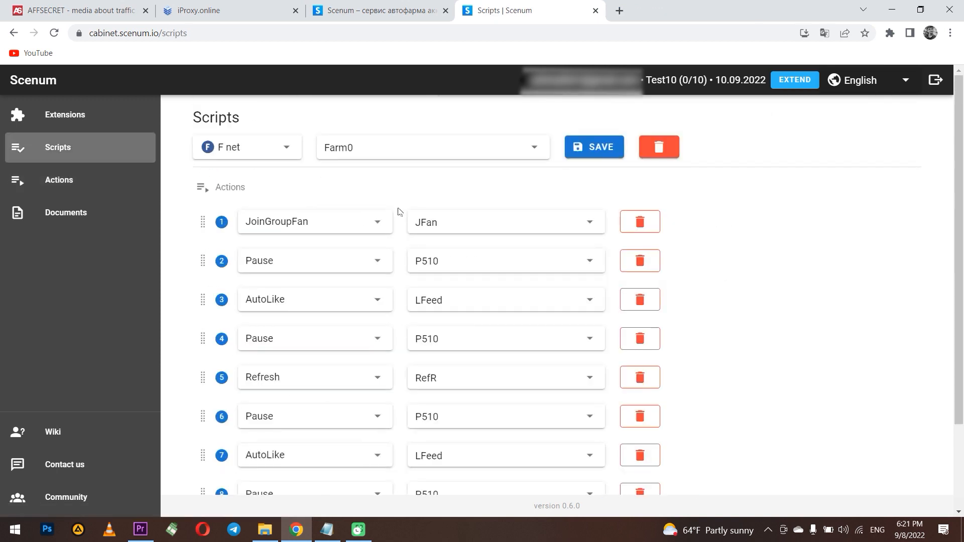
- Add a tenth step to Farm0 with action type GenCookie and action 123456
left_click(360, 229)
left_click(404, 198)
scroll(444, 440, "down", 3)
left_click(543, 472)
scroll(374, 377, "down", 1)
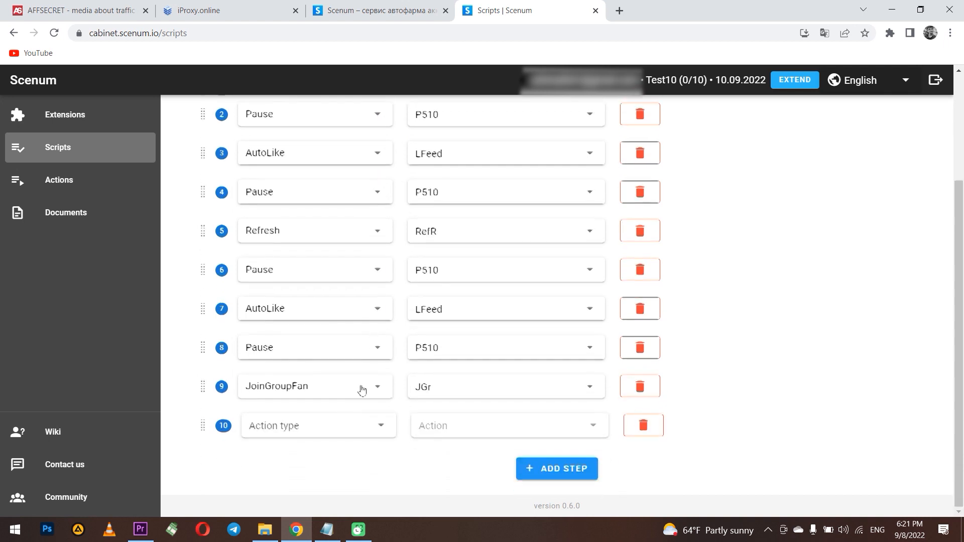
left_click(306, 430)
scroll(306, 406, "down", 4)
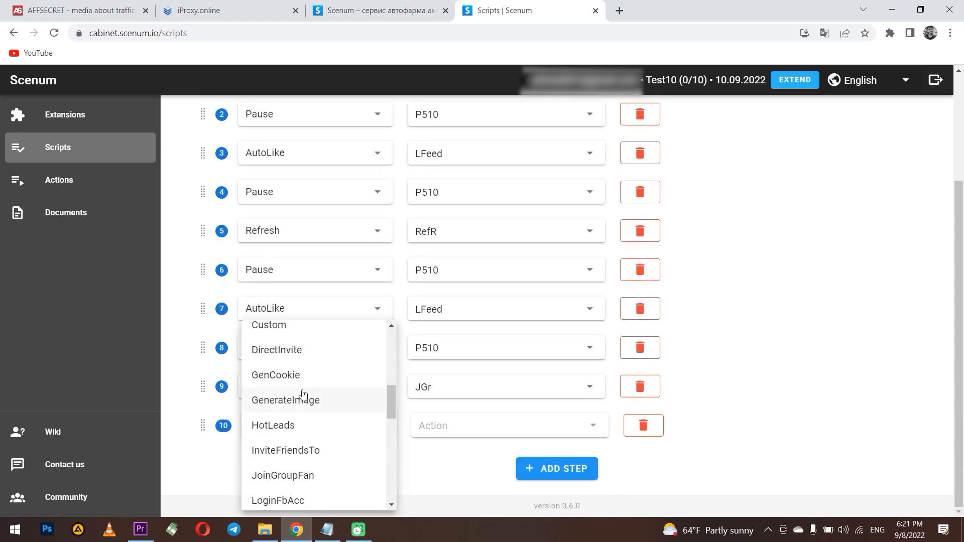
left_click(290, 375)
left_click(455, 429)
left_click(446, 456)
- Move the GenCookie 123456 step to the top of Farm0 and save the script
left_click_drag(201, 427, 198, 180)
scroll(182, 310, "up", 3)
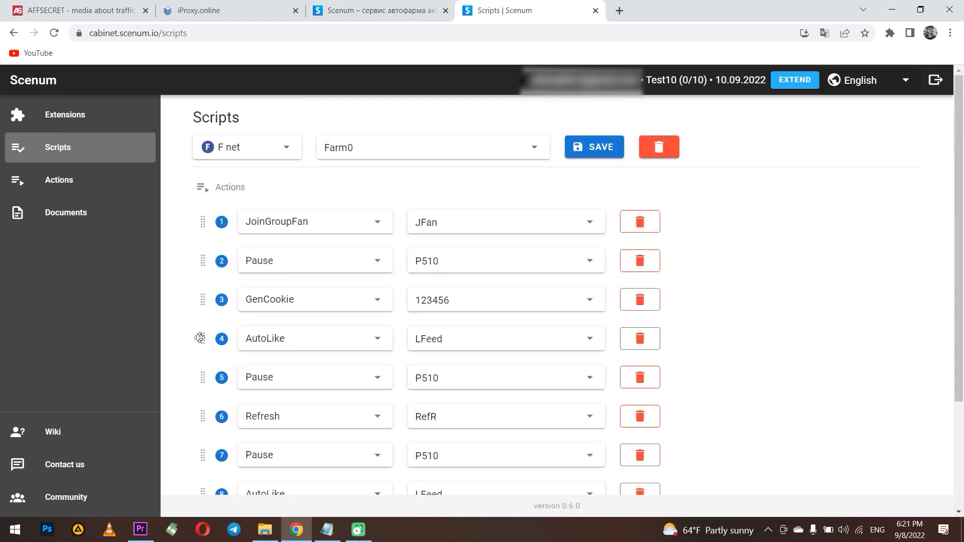
left_click_drag(203, 301, 200, 218)
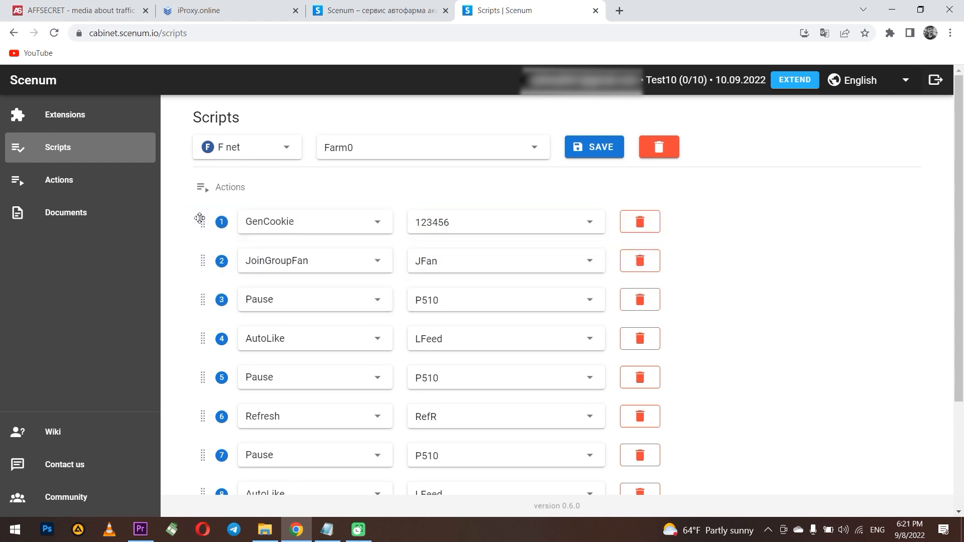
left_click(603, 157)
- Load the Scenum folder as an unpacked extension in Chrome's extension manager
left_click(890, 33)
left_click(776, 226)
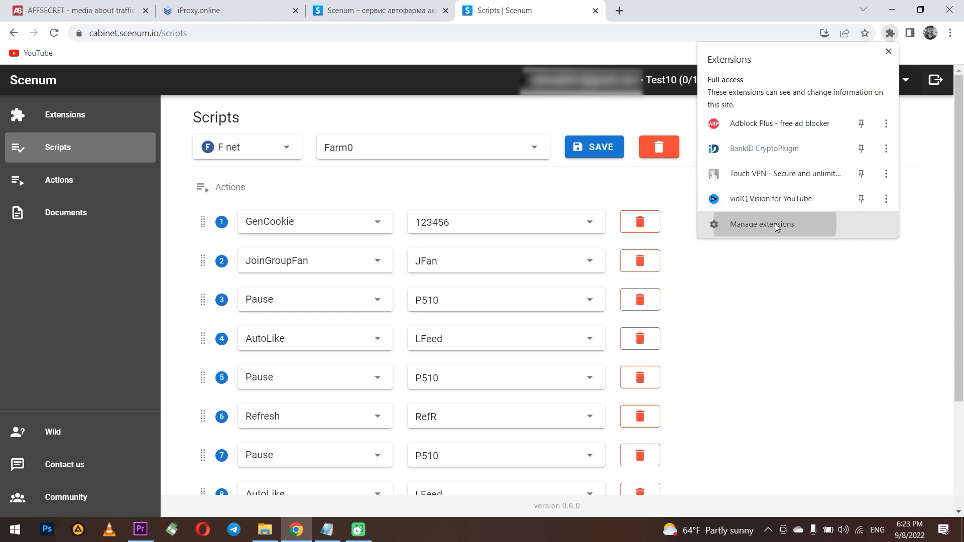
left_click(53, 116)
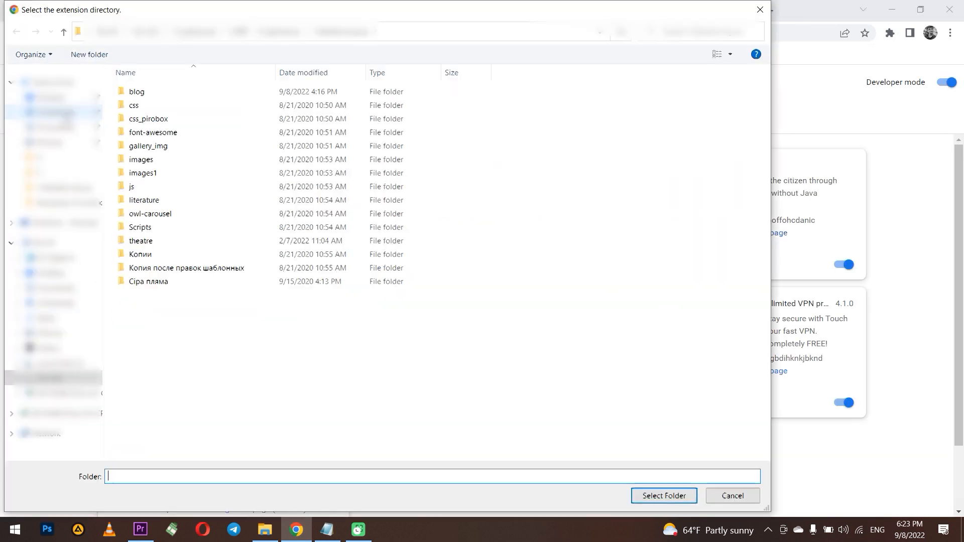
left_click(43, 166)
left_click(143, 120)
left_click(665, 495)
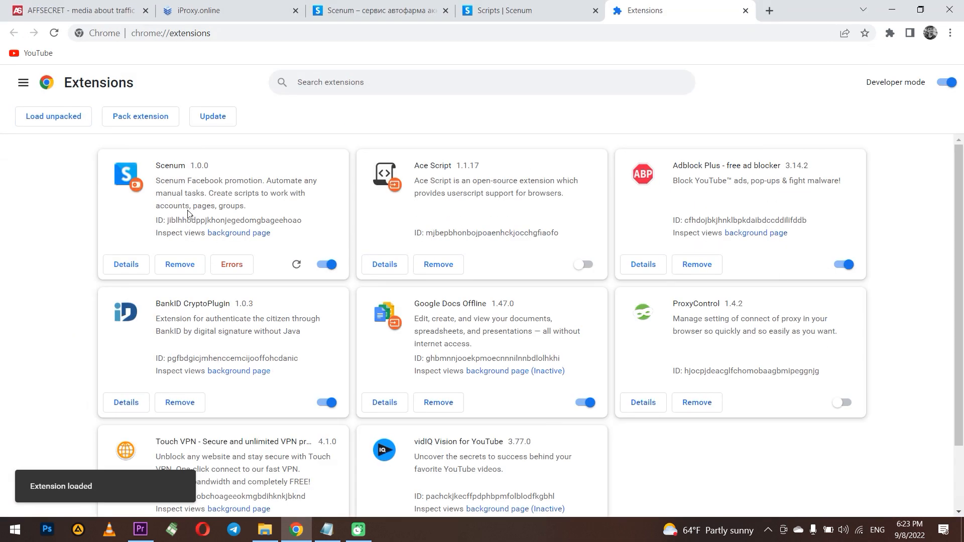
- Pin Scenum, log in through its popup, copy the Extension ID, and return to Scripts
left_click(890, 33)
left_click(772, 176)
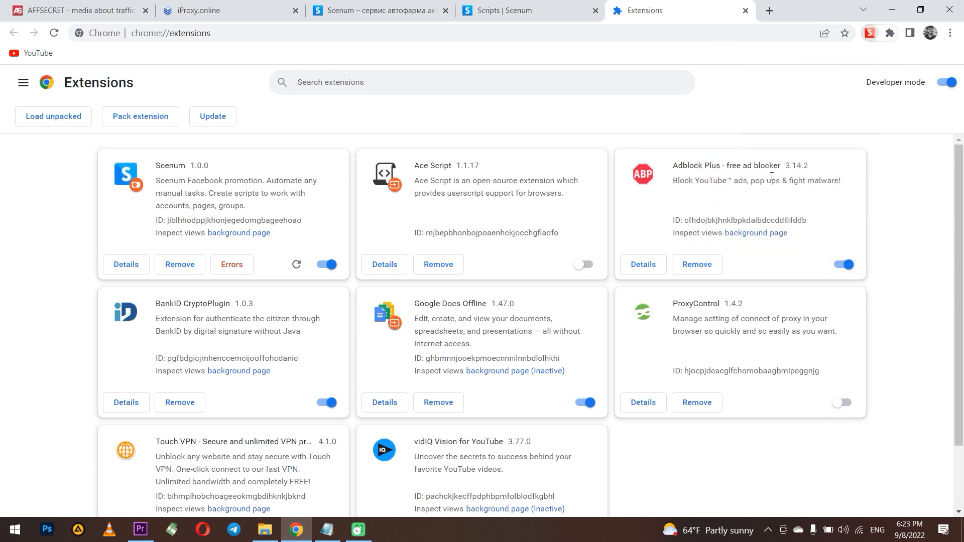
left_click(870, 33)
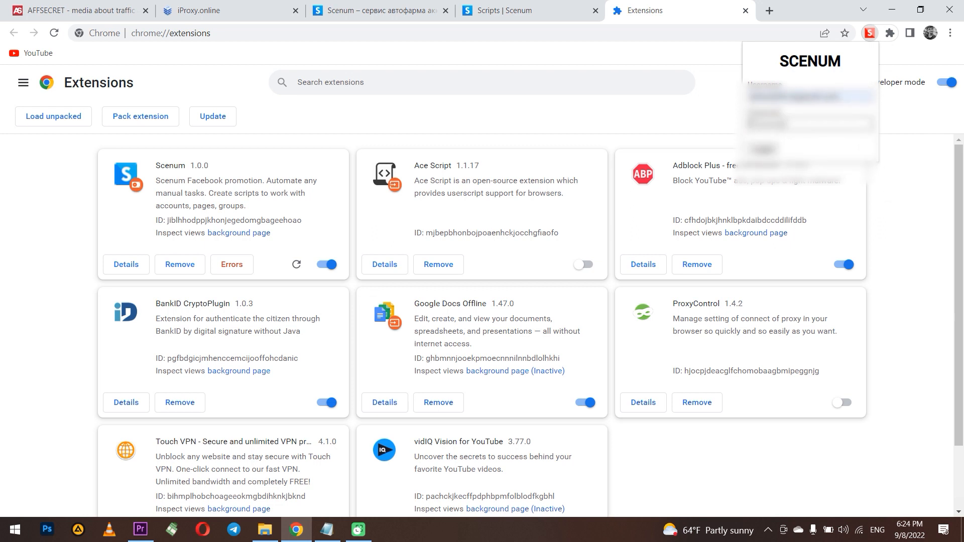
left_click(767, 149)
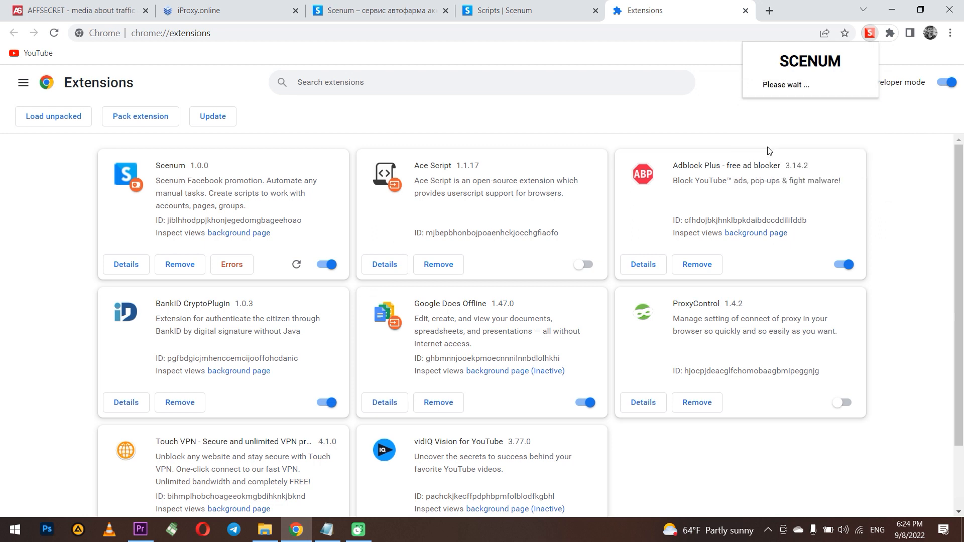
left_click_drag(563, 105, 699, 107)
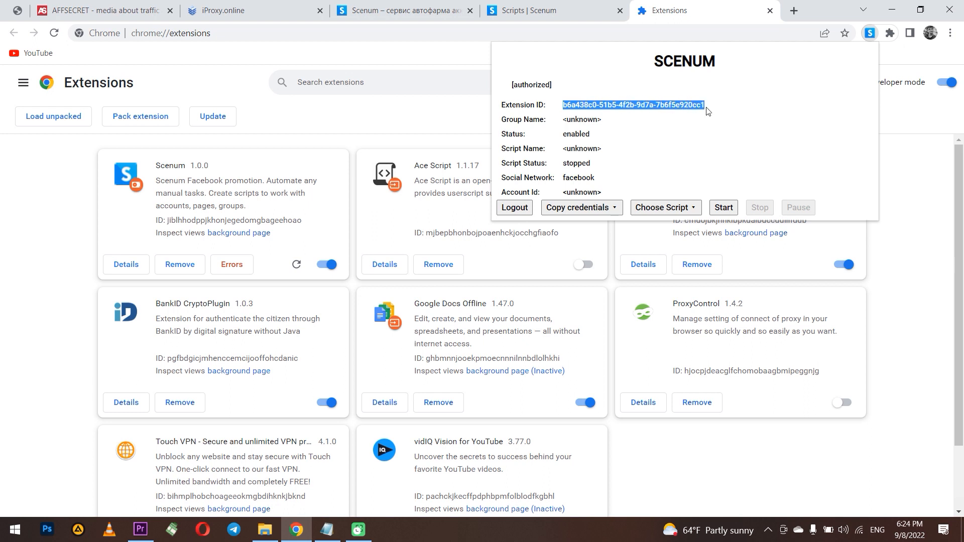
left_click(532, 10)
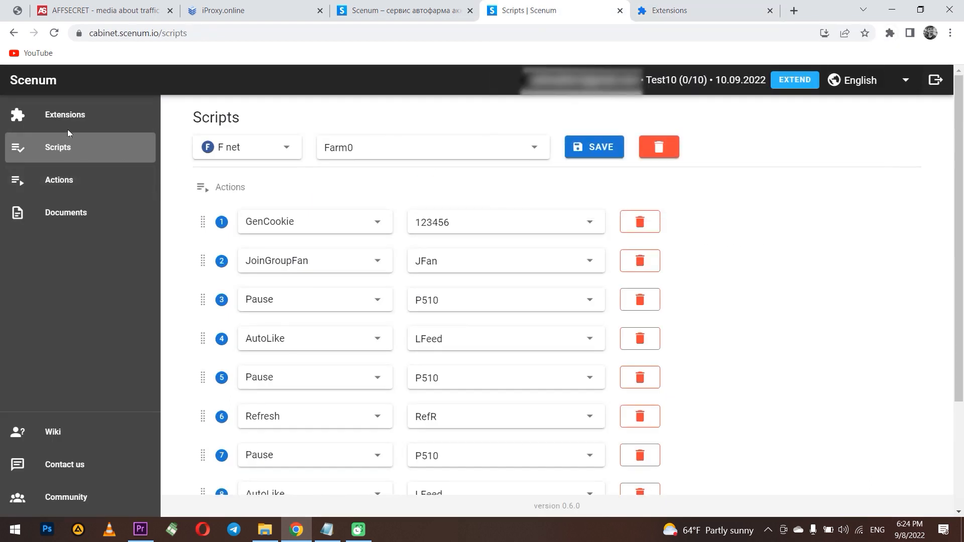
- Filter the Extensions list to social network F net, API GLOG and status Enabled
left_click(83, 118)
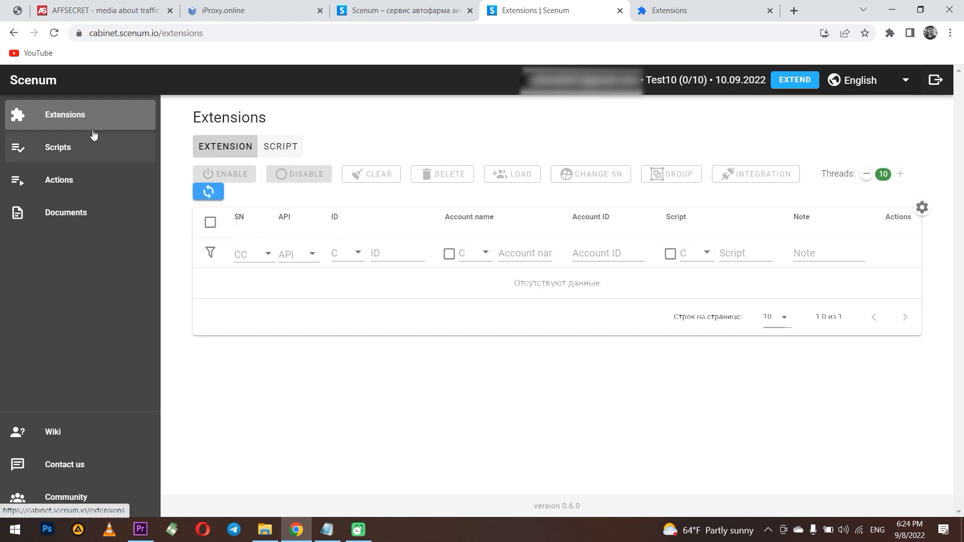
left_click(262, 254)
left_click(274, 289)
left_click(310, 254)
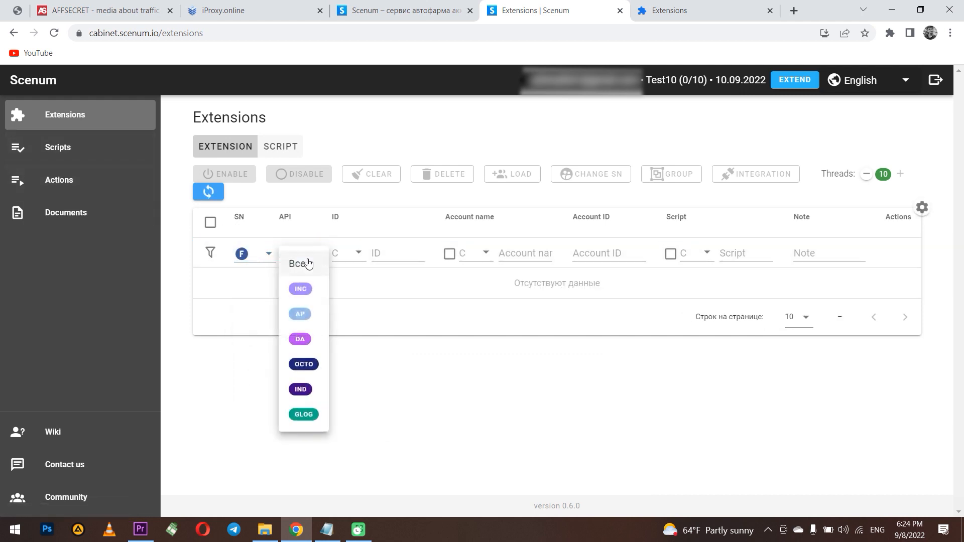
left_click(305, 416)
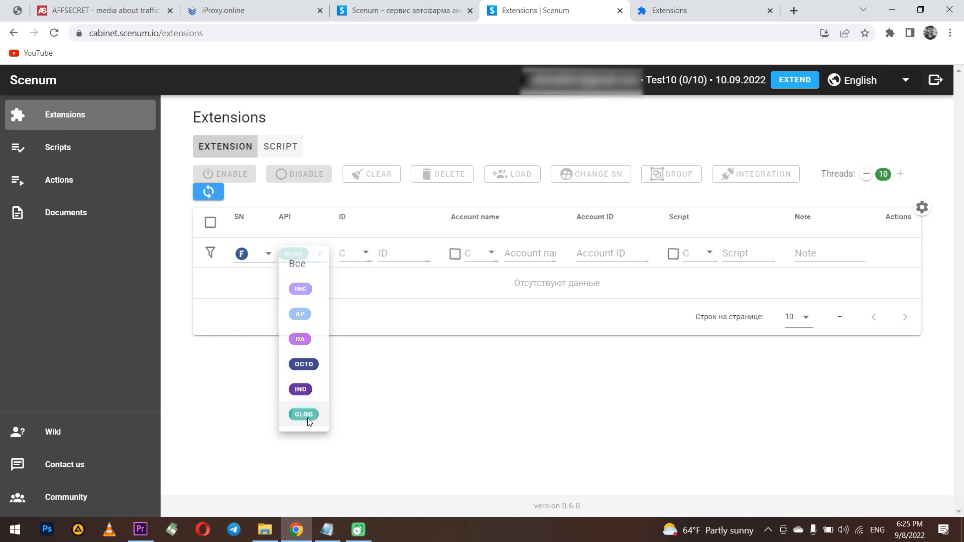
left_click(353, 254)
left_click(378, 328)
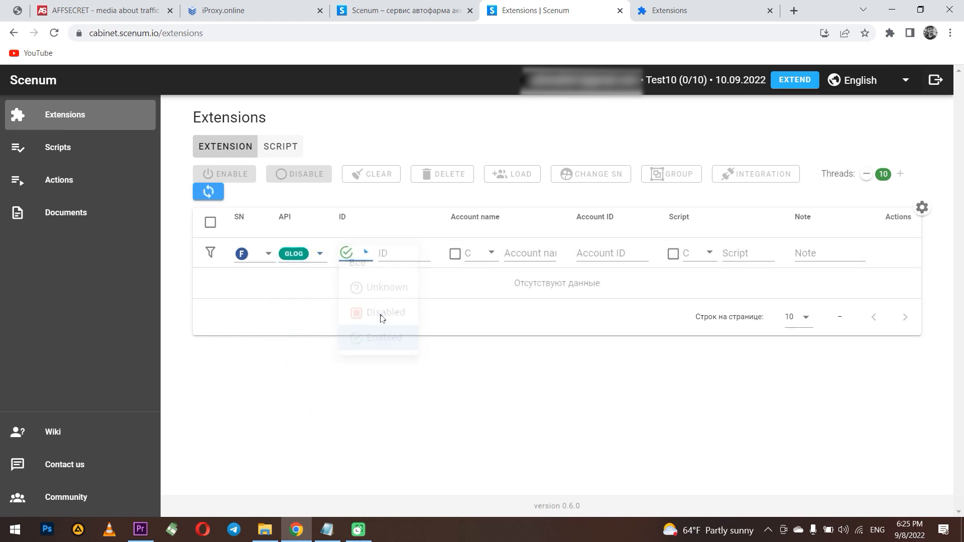
- Filter by the extension ID a9b5acc0915b and reload so it appears in the table
left_click(387, 252)
key("ctrl+v")
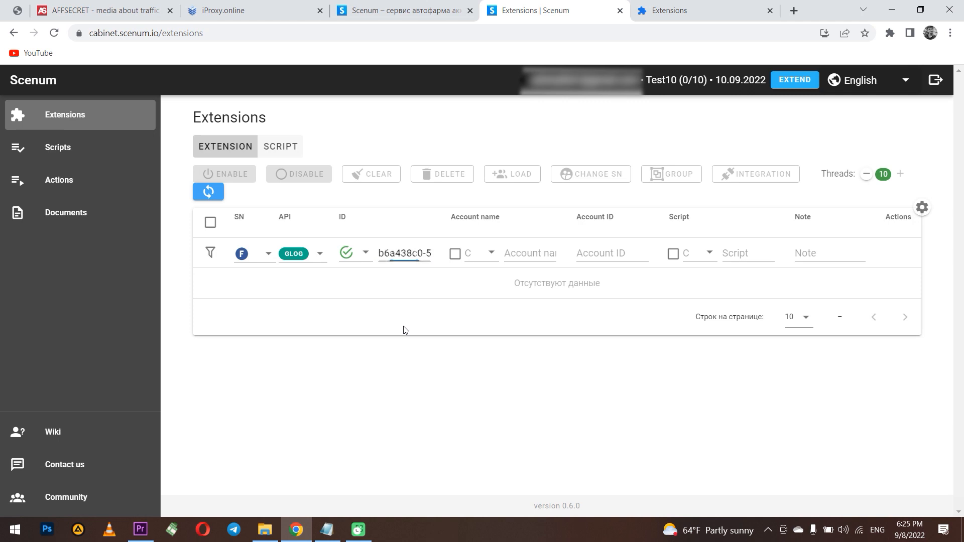
left_click(55, 33)
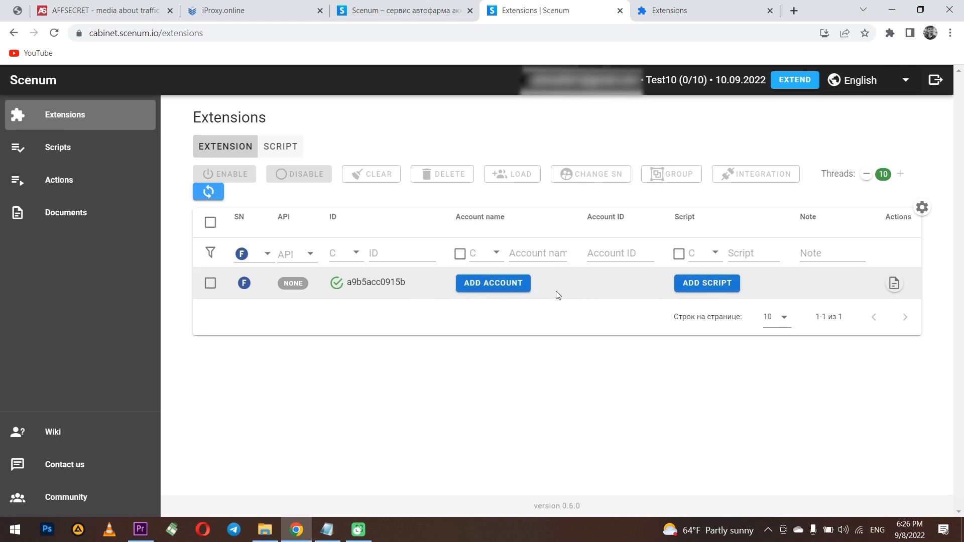
- Assign the Farm0 script to the F net extension and add a Facebook account with its login and password
left_click(712, 283)
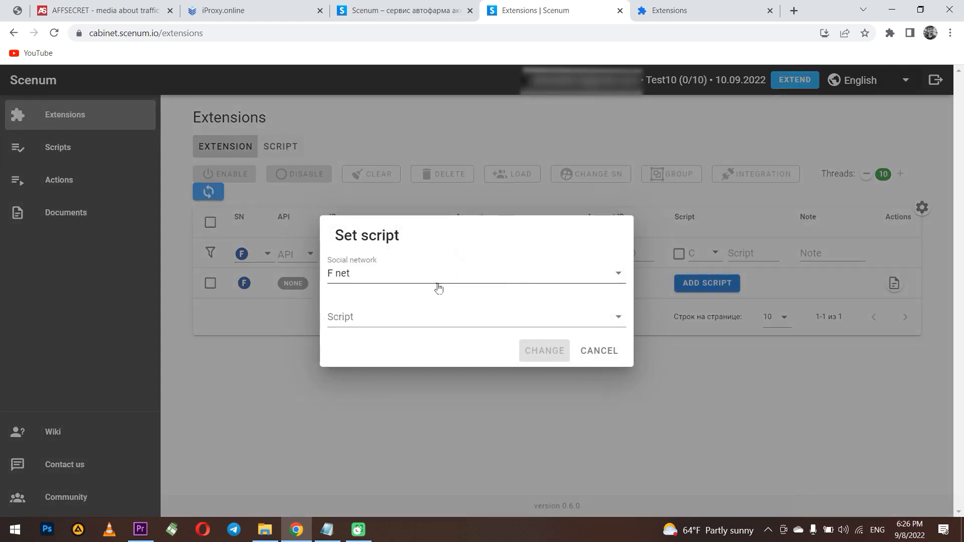
left_click(420, 316)
left_click(389, 353)
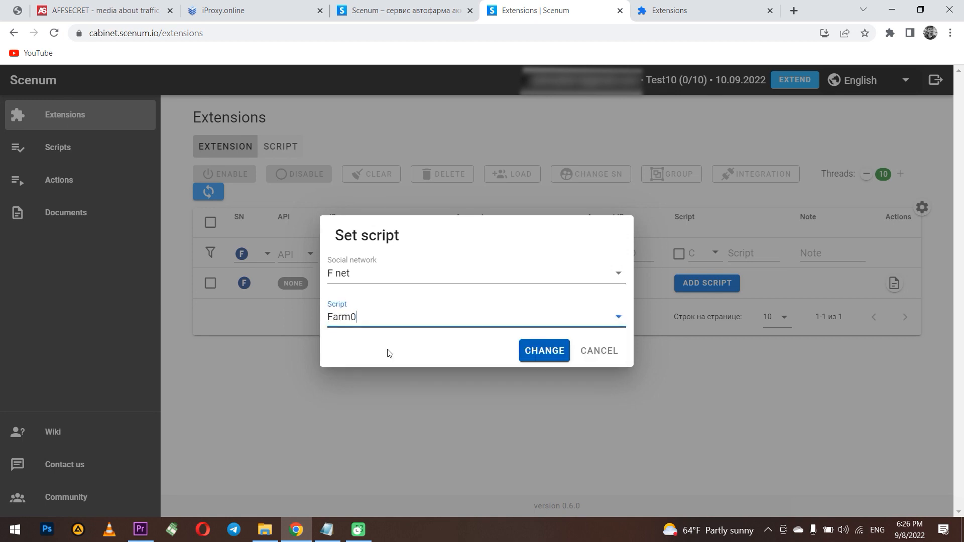
left_click(544, 350)
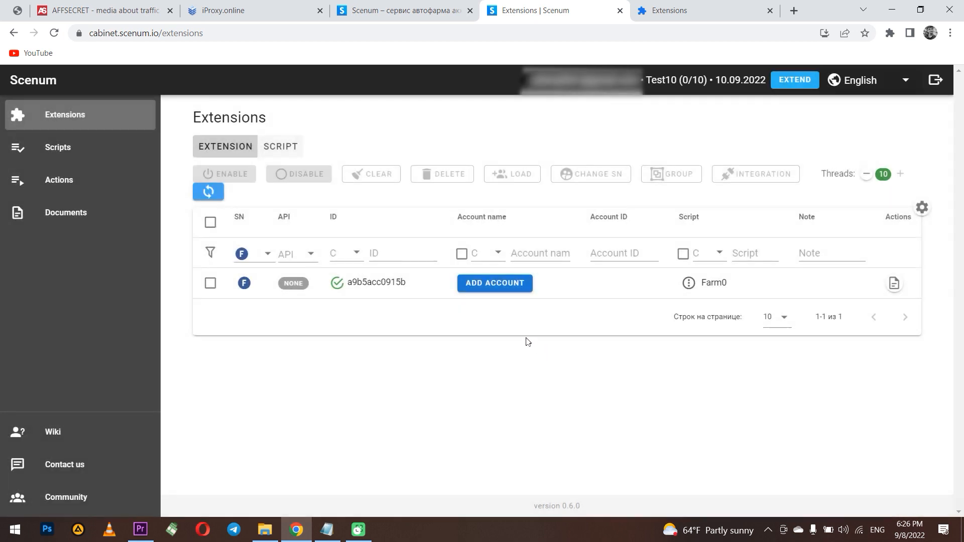
left_click(490, 282)
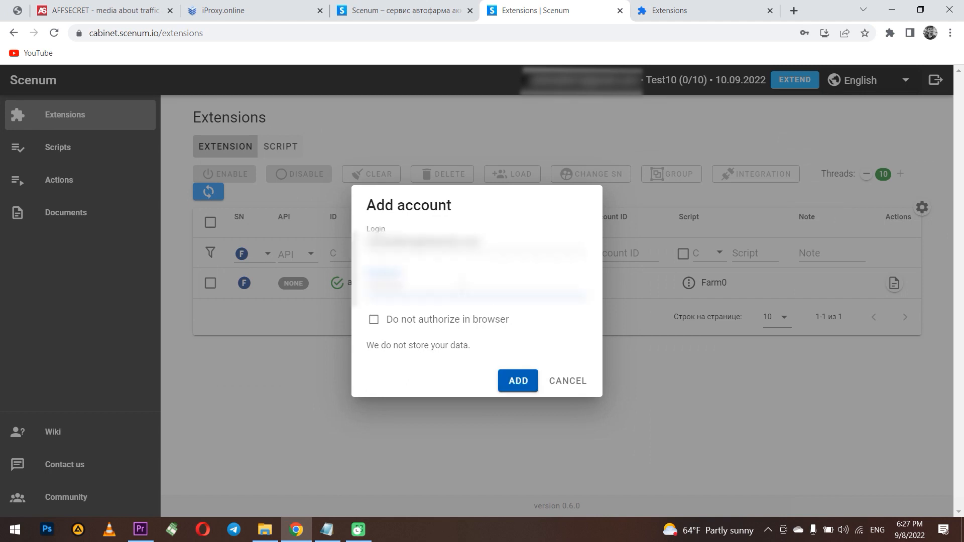
left_click(521, 384)
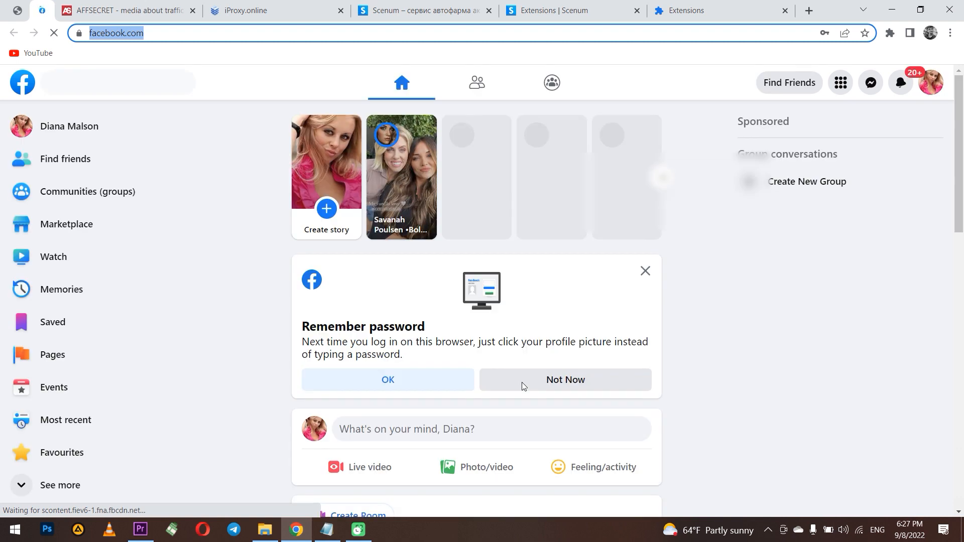
- Decline Facebook's password reminder and scroll through the news feed
left_click(523, 383)
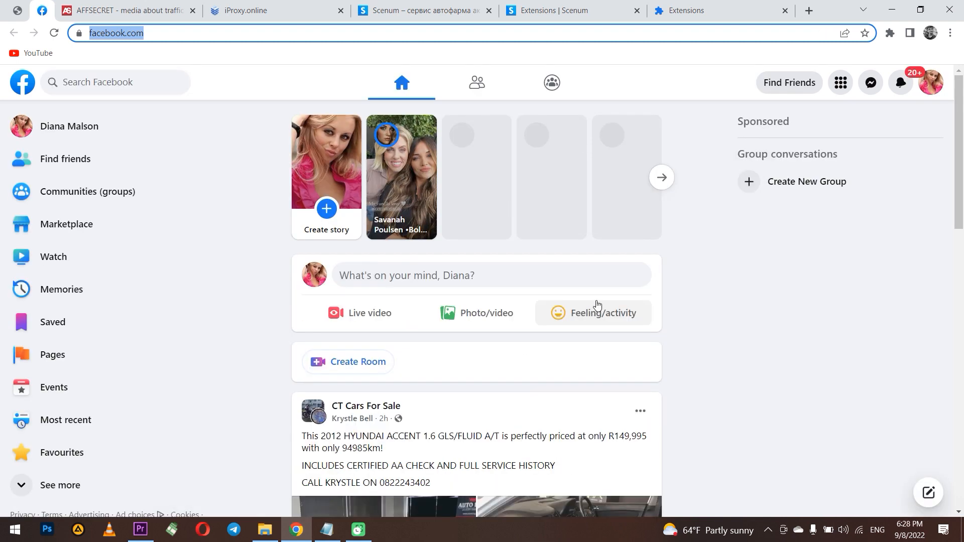
scroll(497, 301, "down", 3)
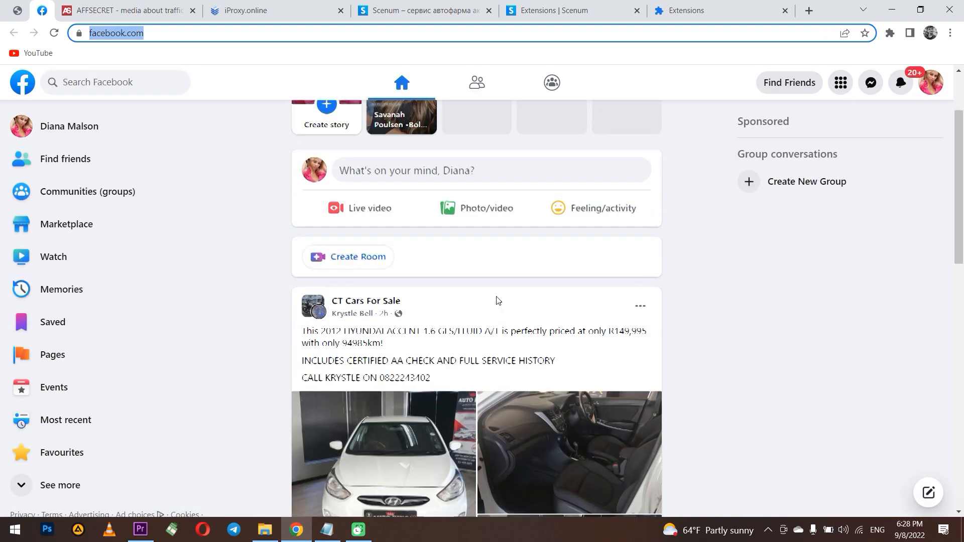
scroll(477, 302, "down", 8)
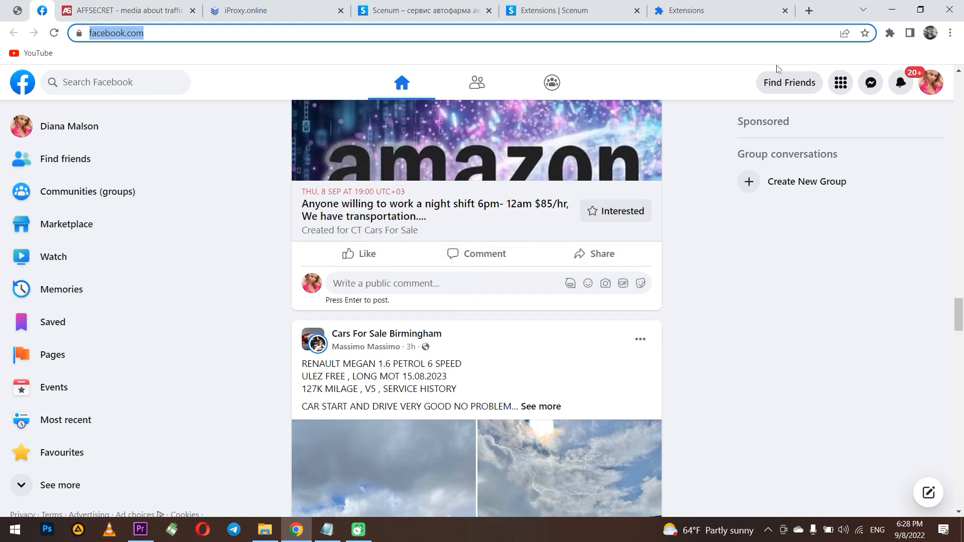
- Stop the running Farm0 script from the Scenum browser extension
left_click(890, 33)
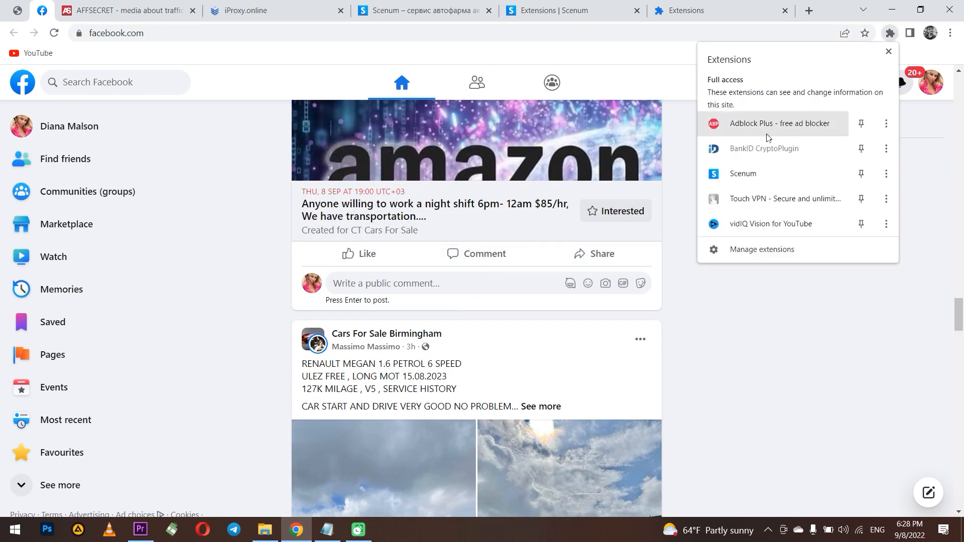
left_click(751, 174)
left_click(760, 208)
- Close the Facebook tab and tick the Farm0 extension's row in the Extensions table
key("ctrl+w")
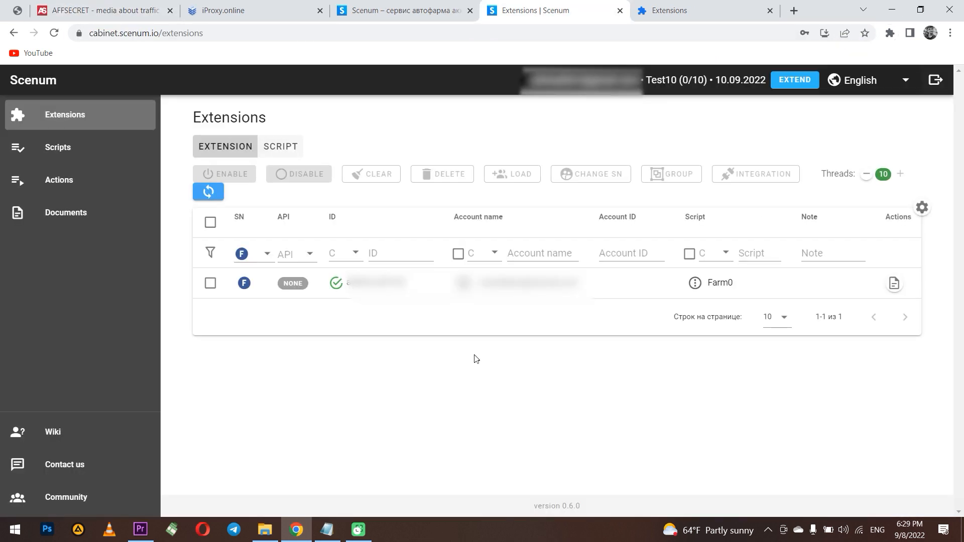
left_click(211, 283)
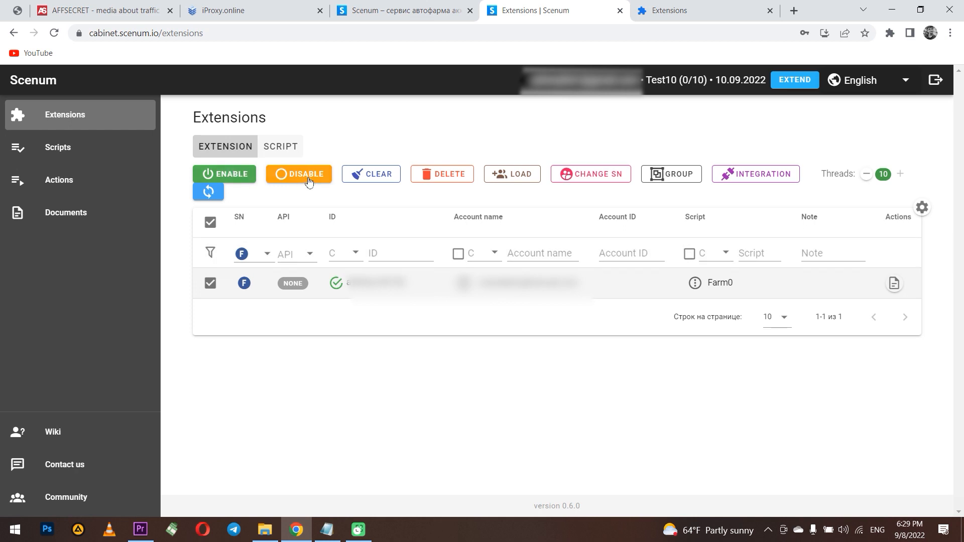